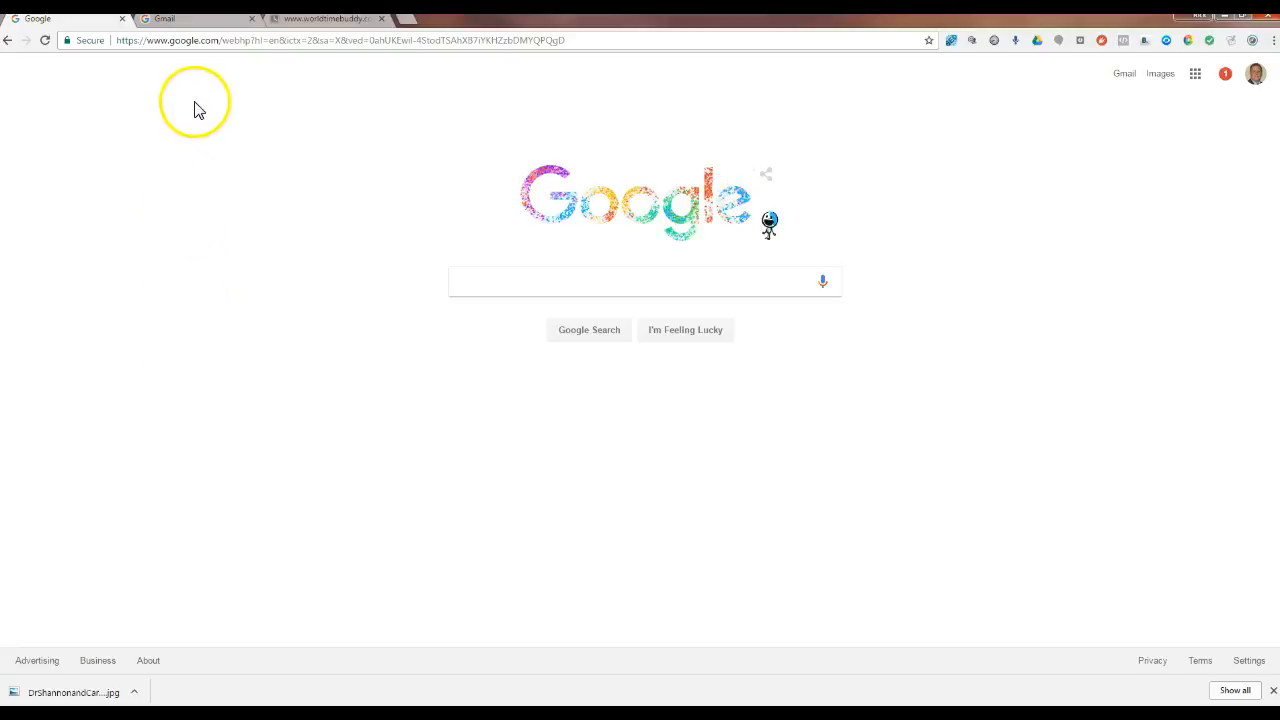
left_click(200, 30)
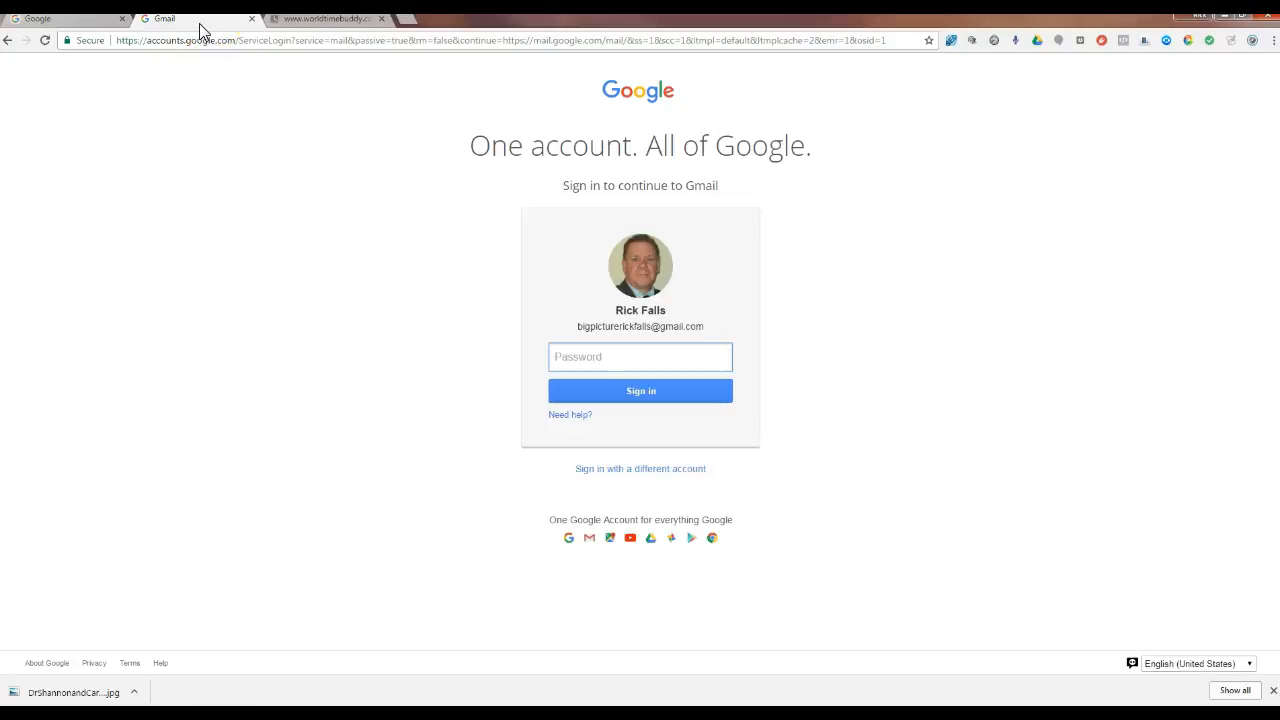
left_click(88, 22)
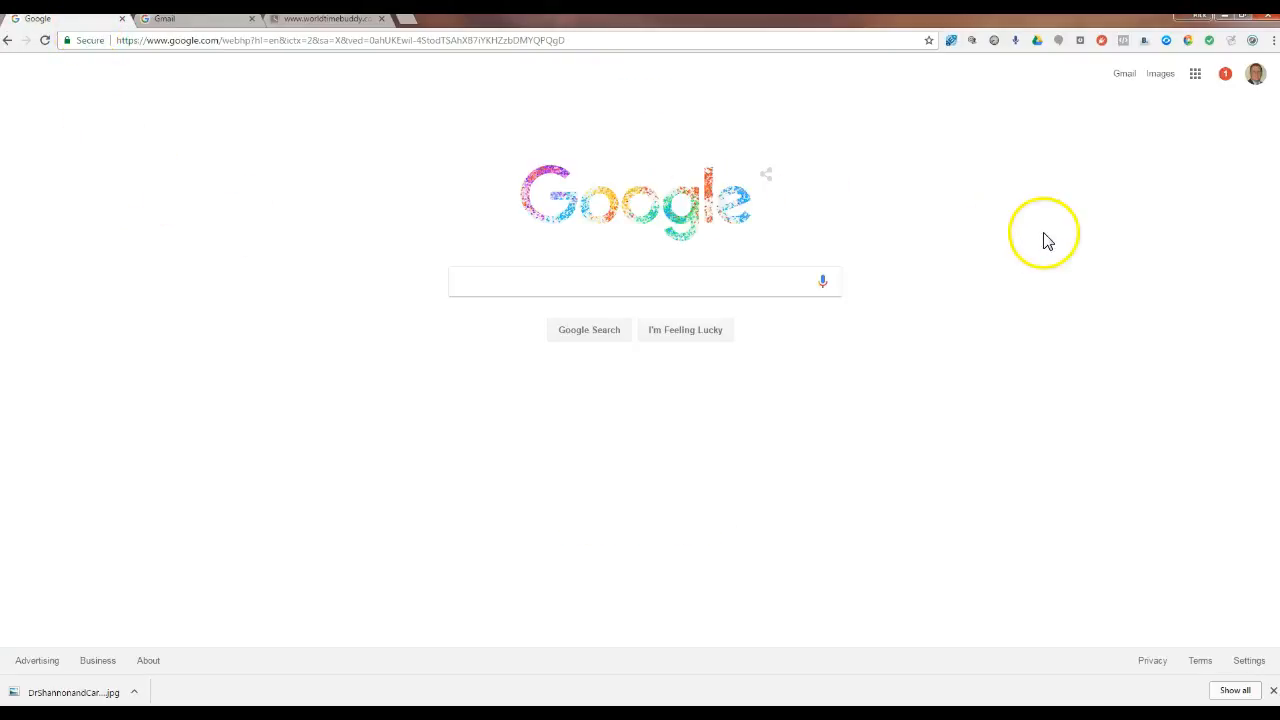
left_click(1196, 80)
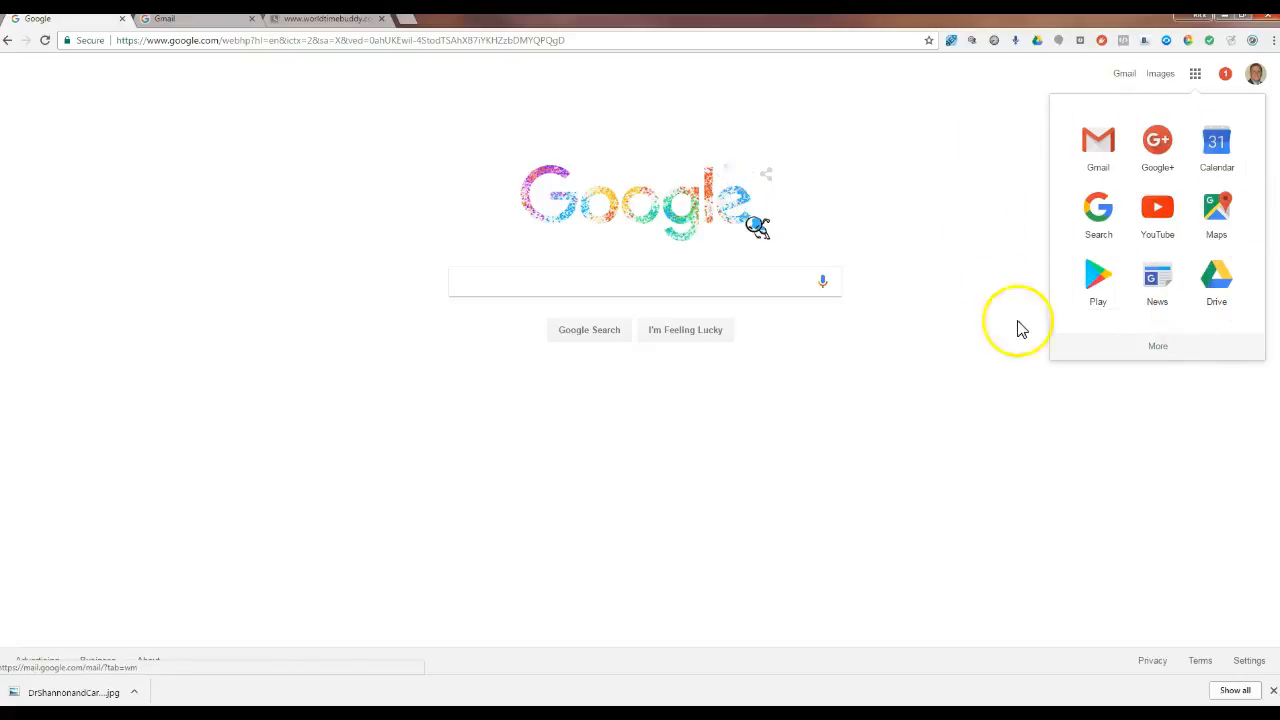
left_click(205, 20)
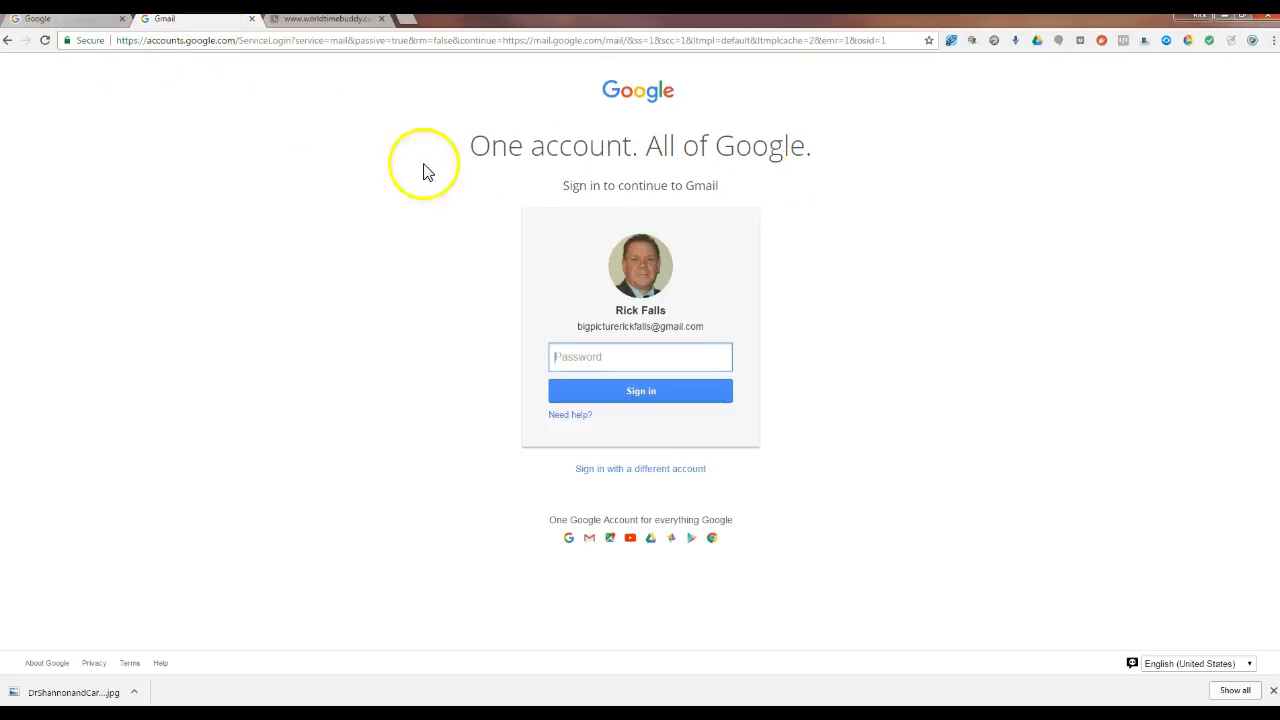
left_click(84, 22)
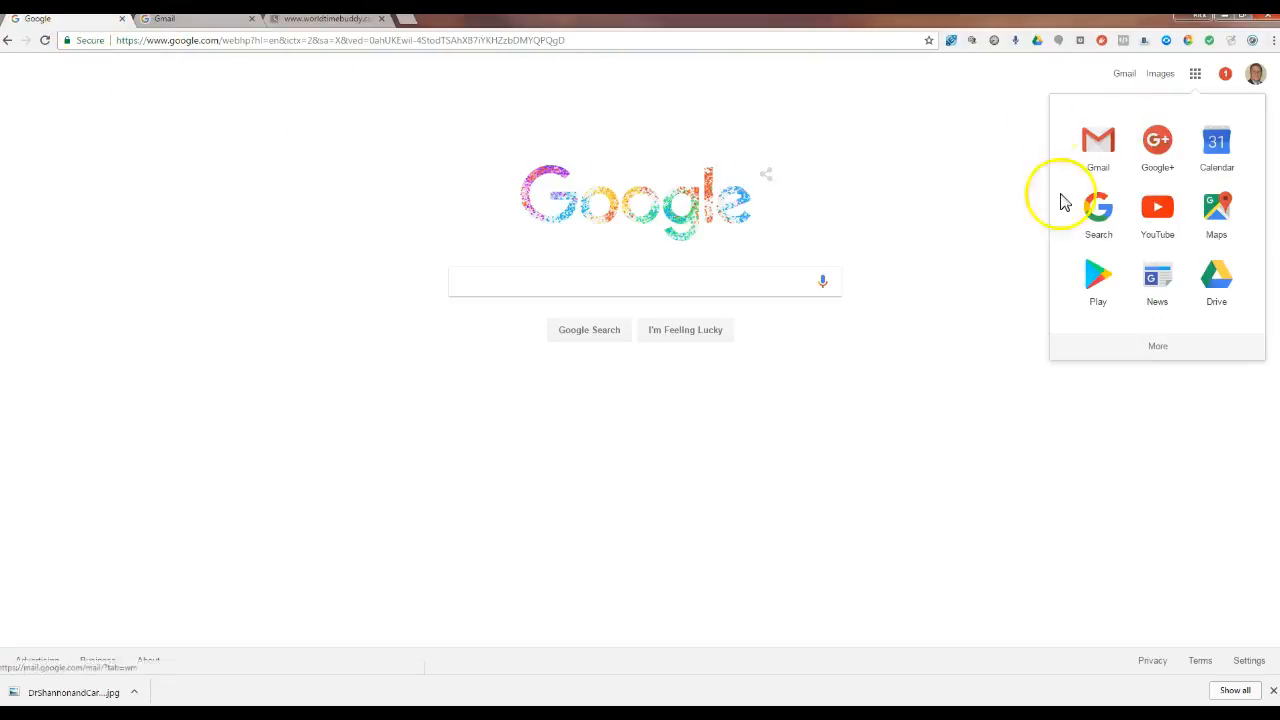
left_click(1216, 290)
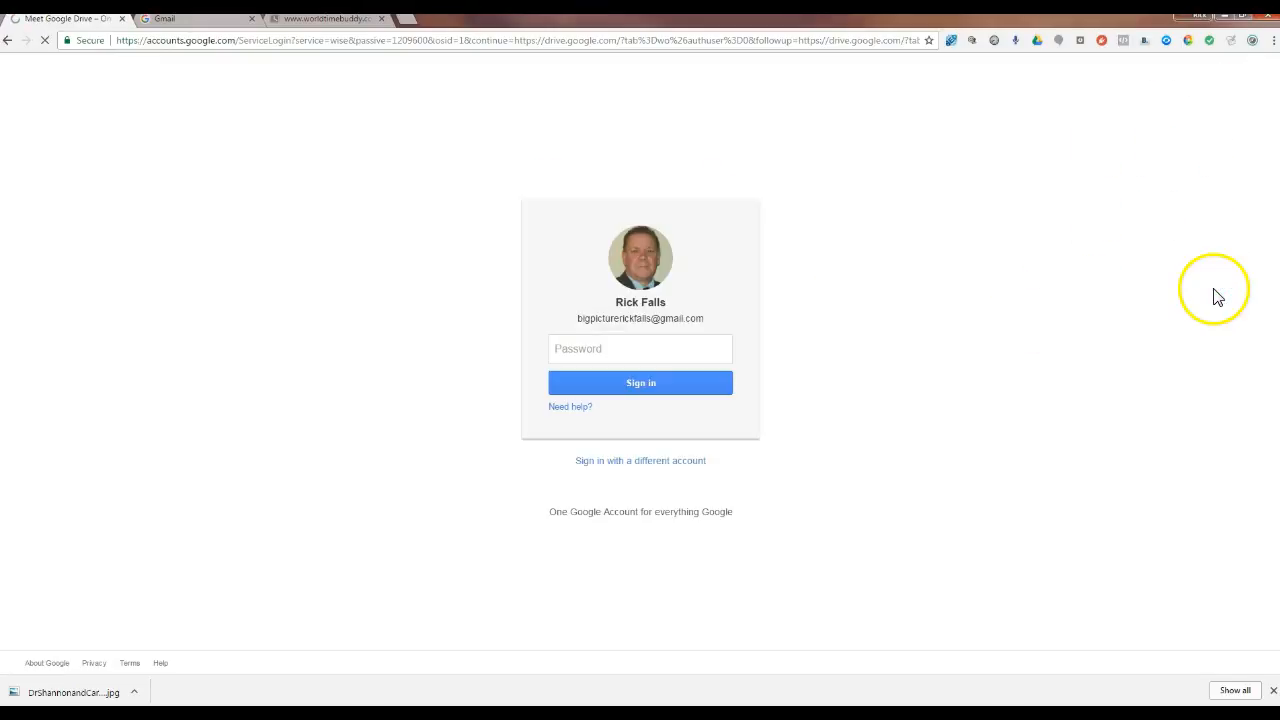
left_click(8, 42)
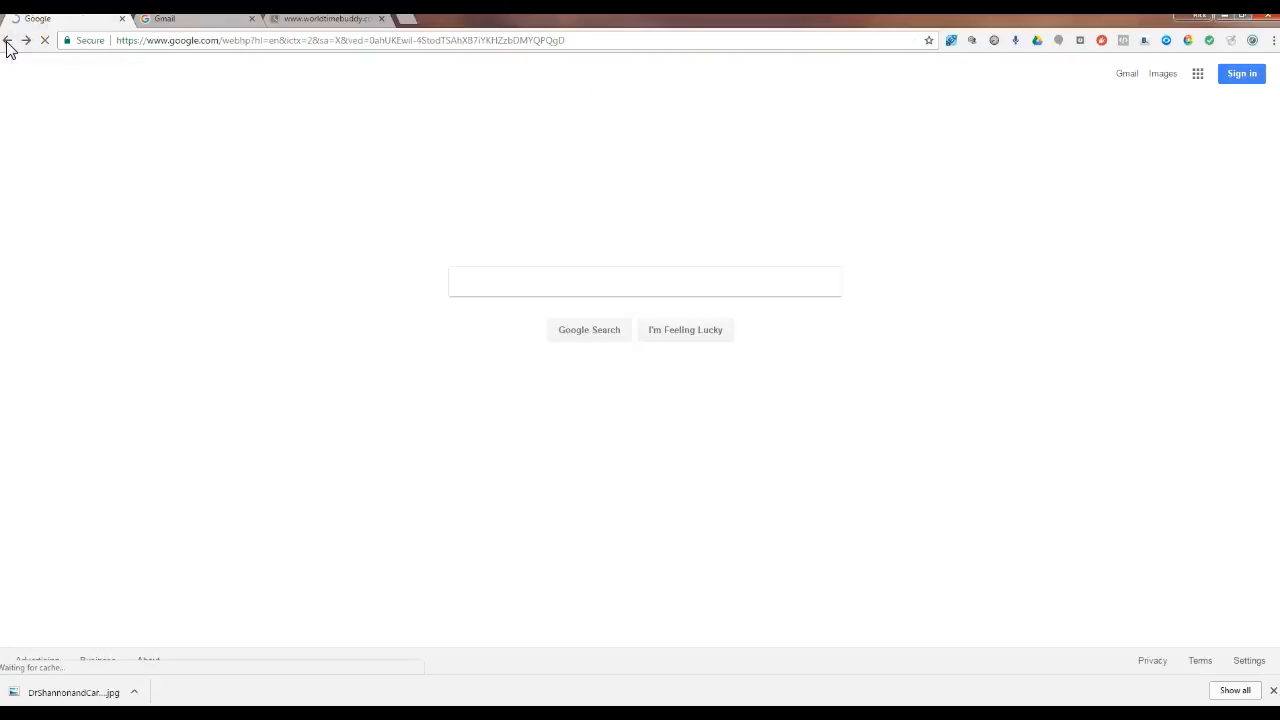
Step: Open Google Drive from the Google apps grid in a separate browser tab
left_click(1197, 74)
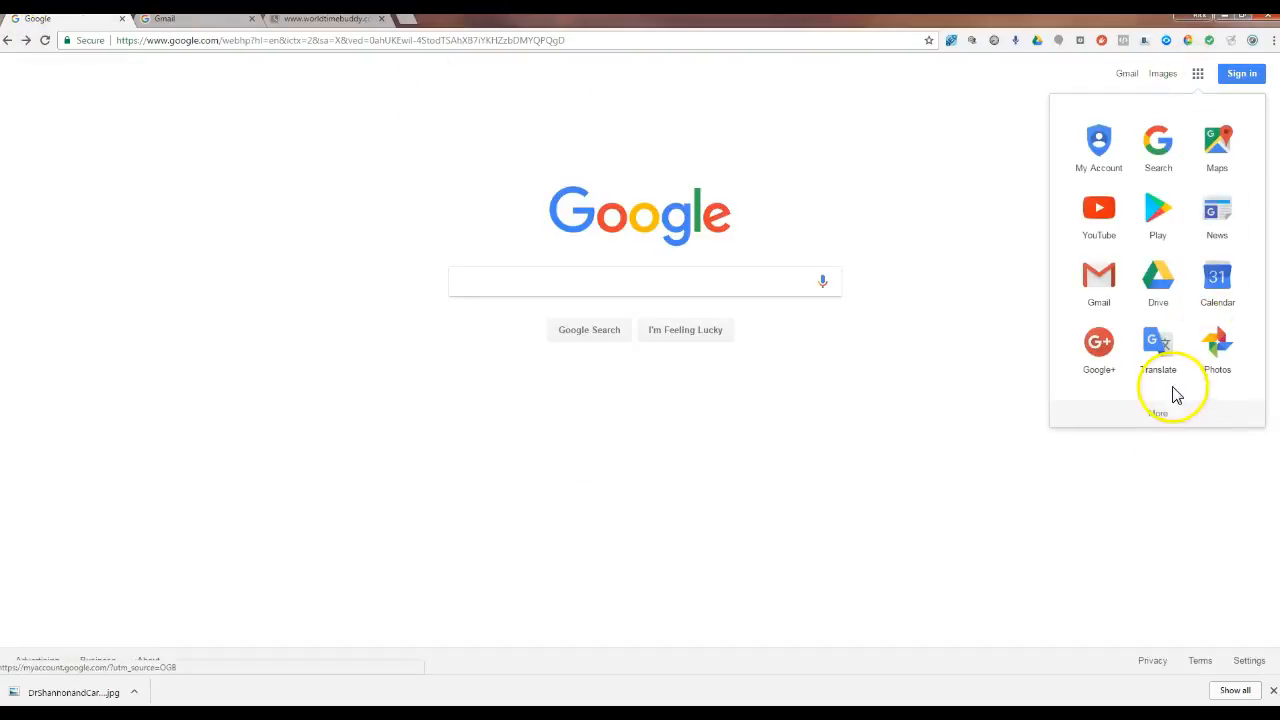
right_click(1160, 295)
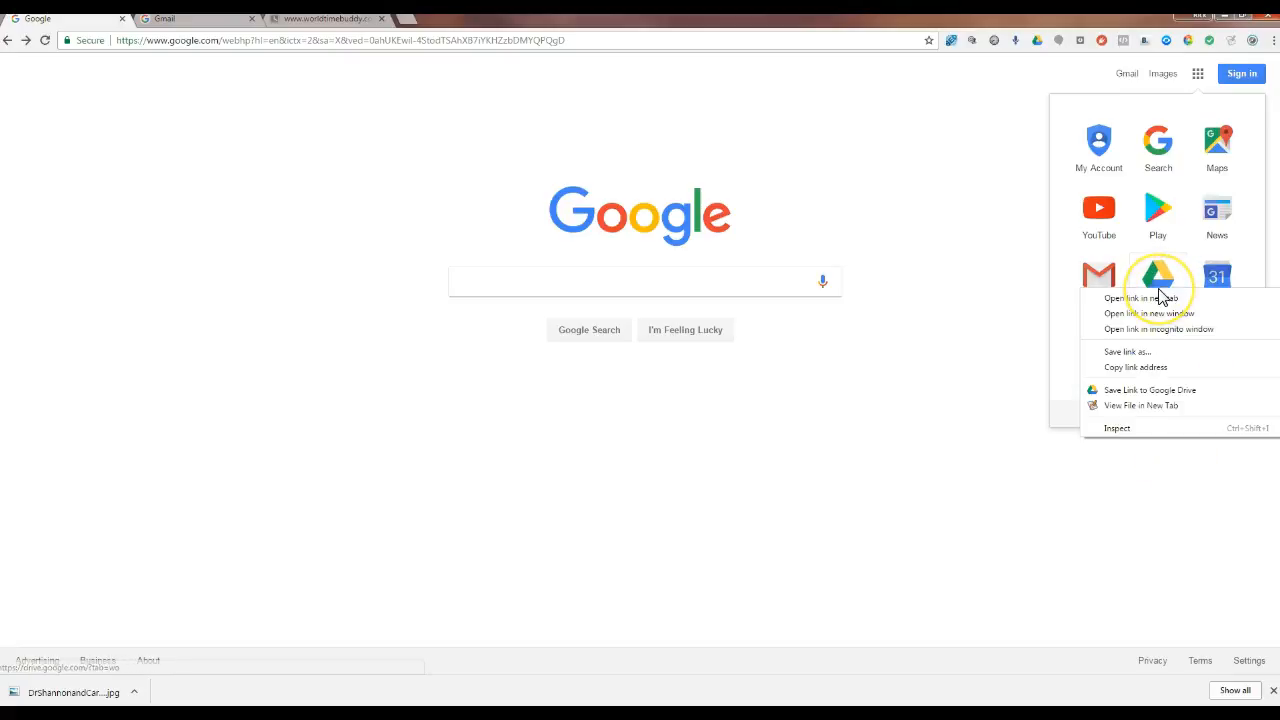
left_click(1100, 300)
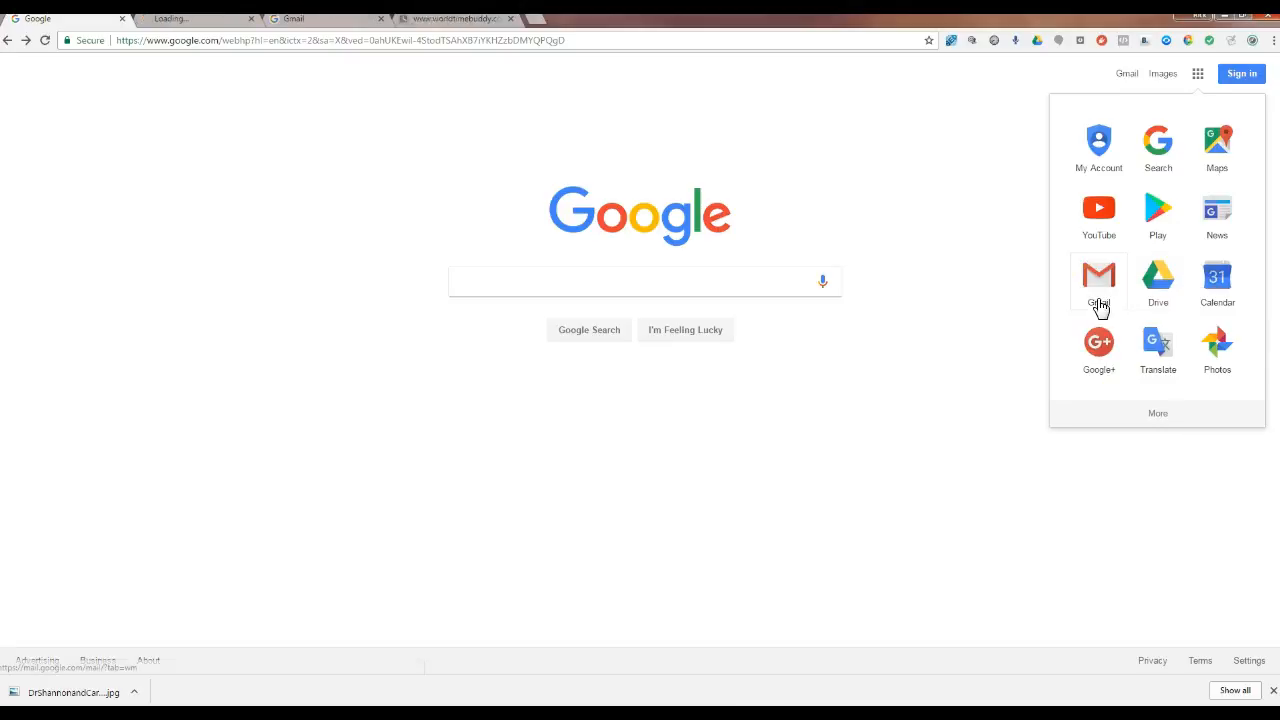
Step: Go to the Google Drive sign-in page, enter the account password and sign in
left_click(175, 22)
left_click(310, 24)
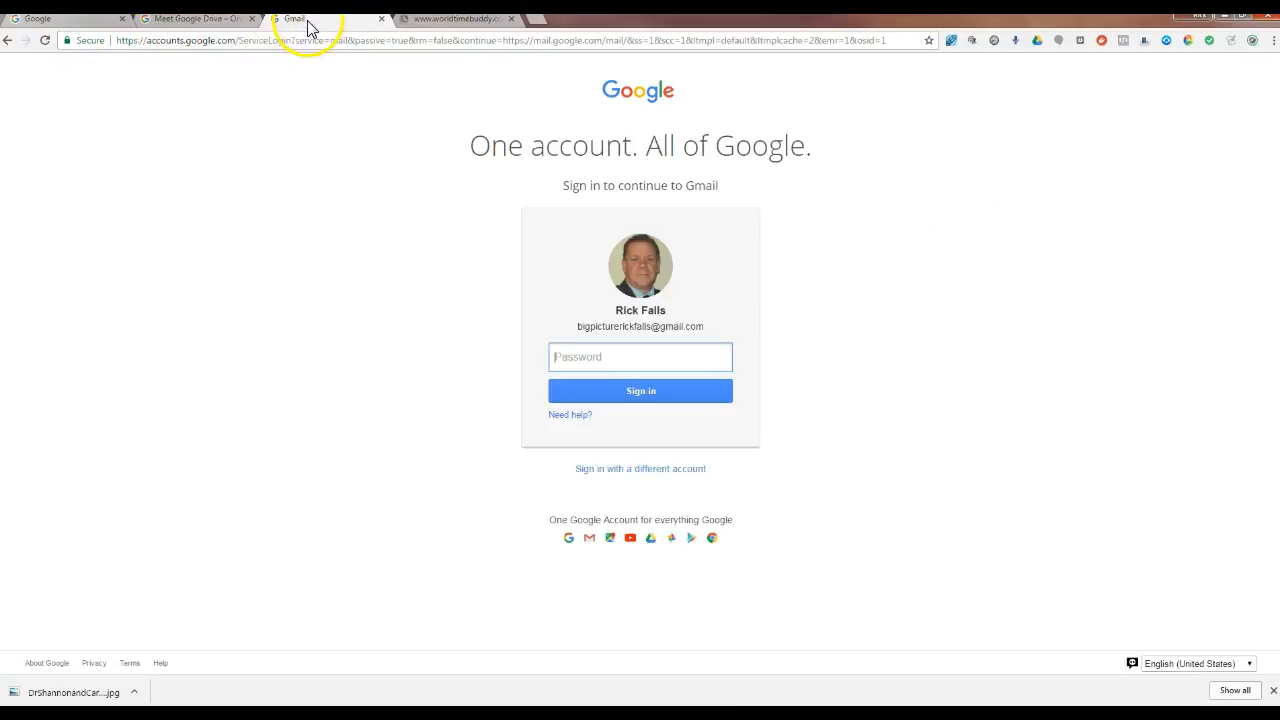
left_click(215, 26)
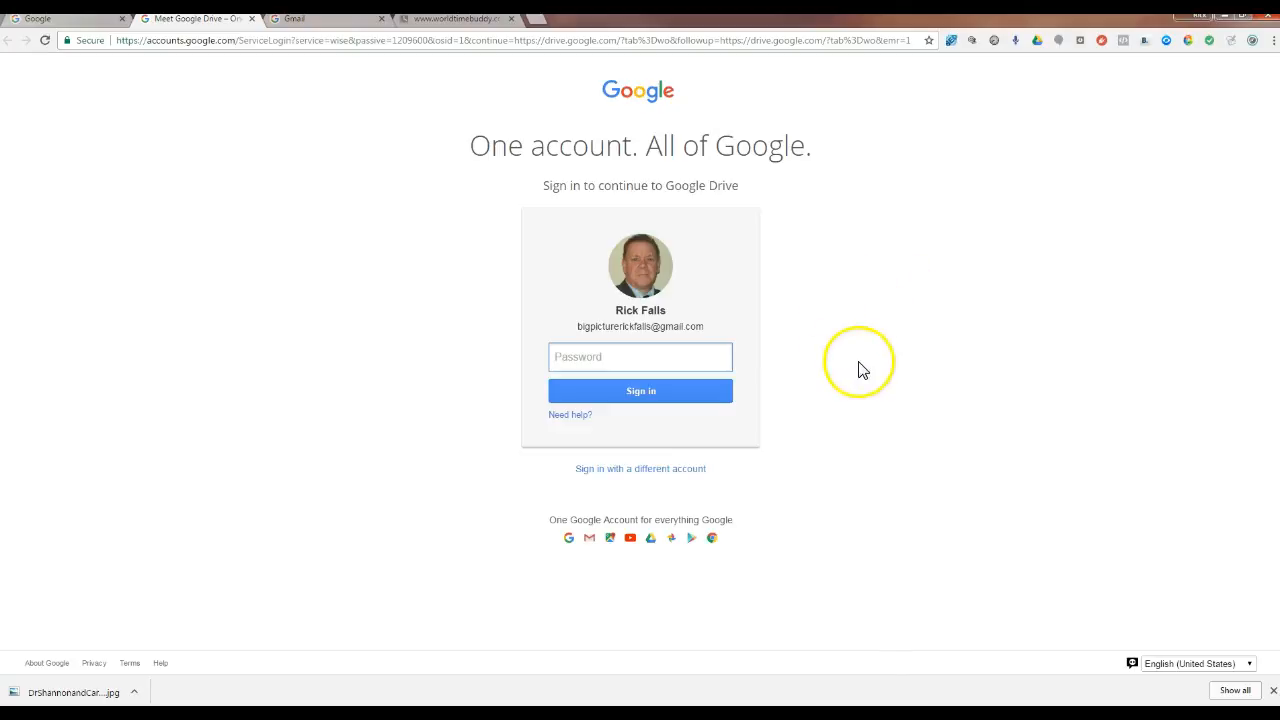
type("*")
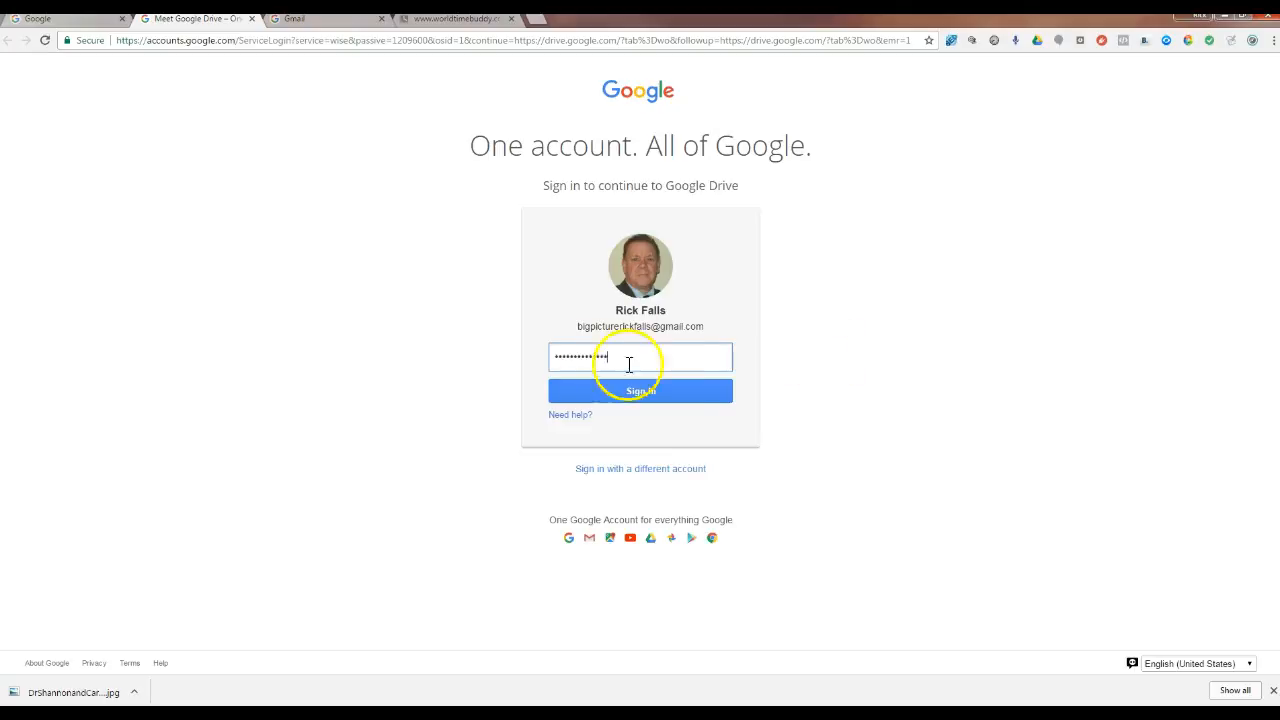
left_click(657, 387)
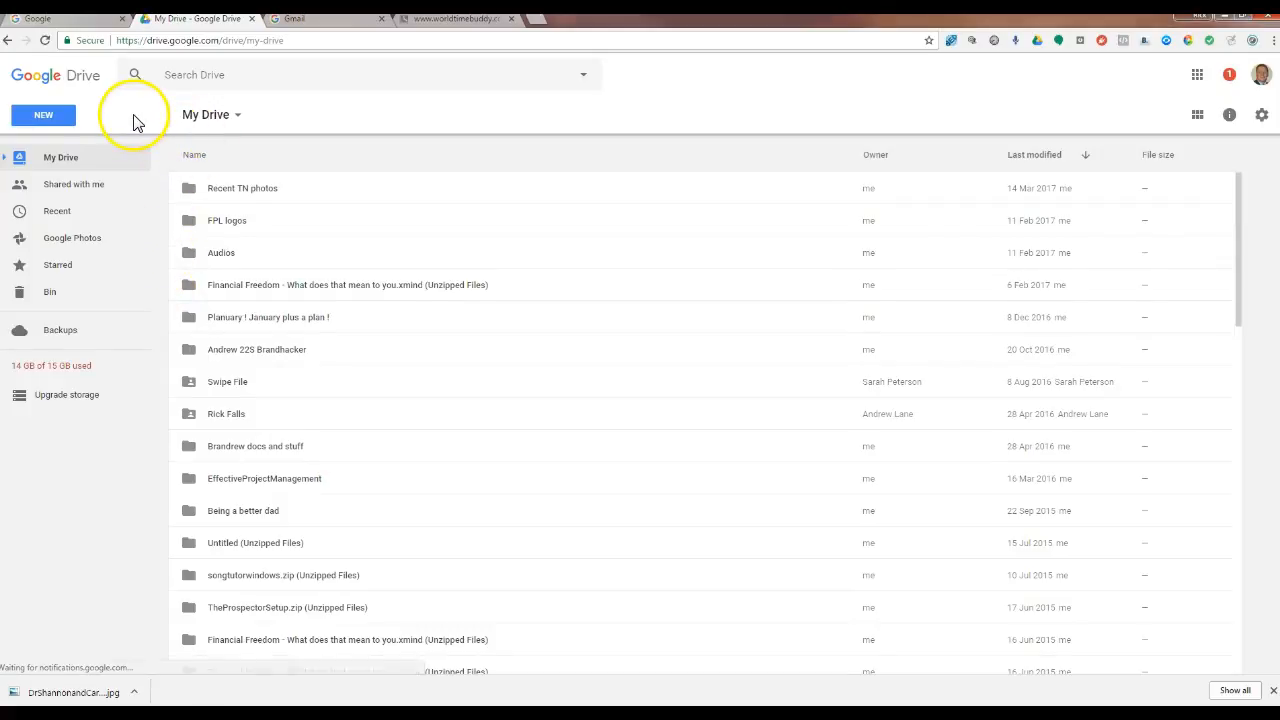
Step: Create a new folder in My Drive named "How to create documents and stuff in google"
left_click(47, 120)
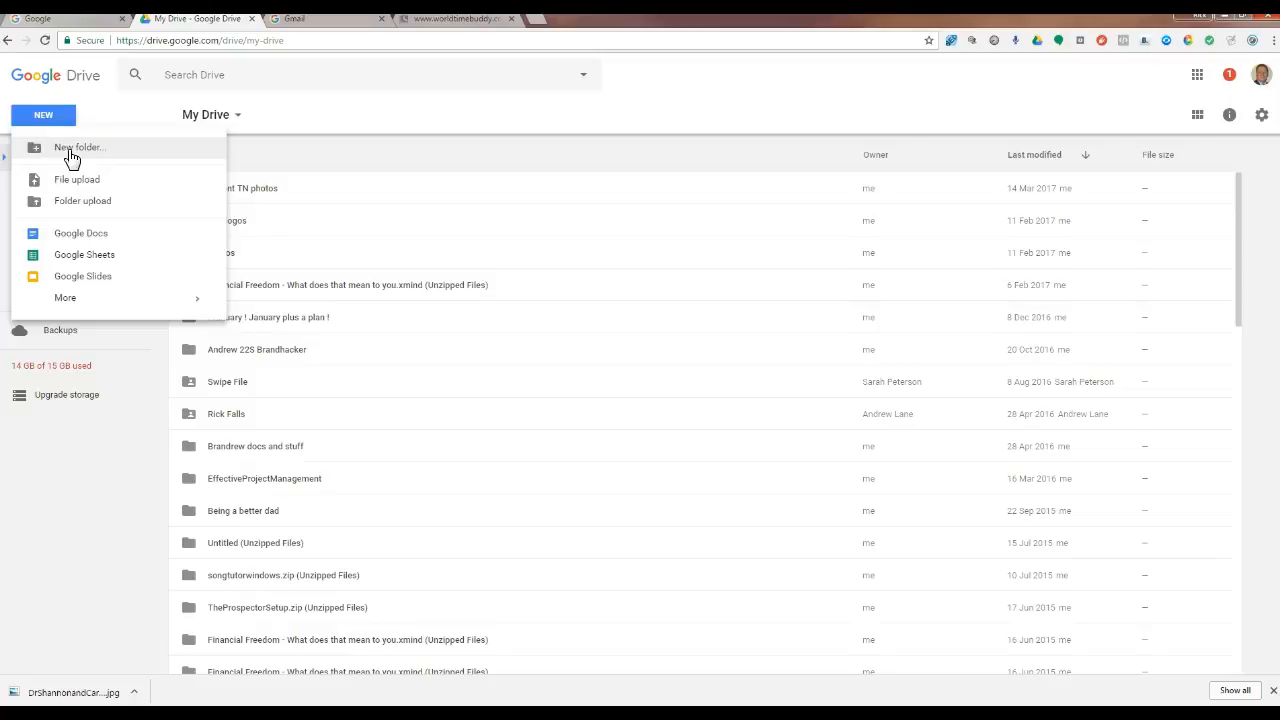
left_click(70, 150)
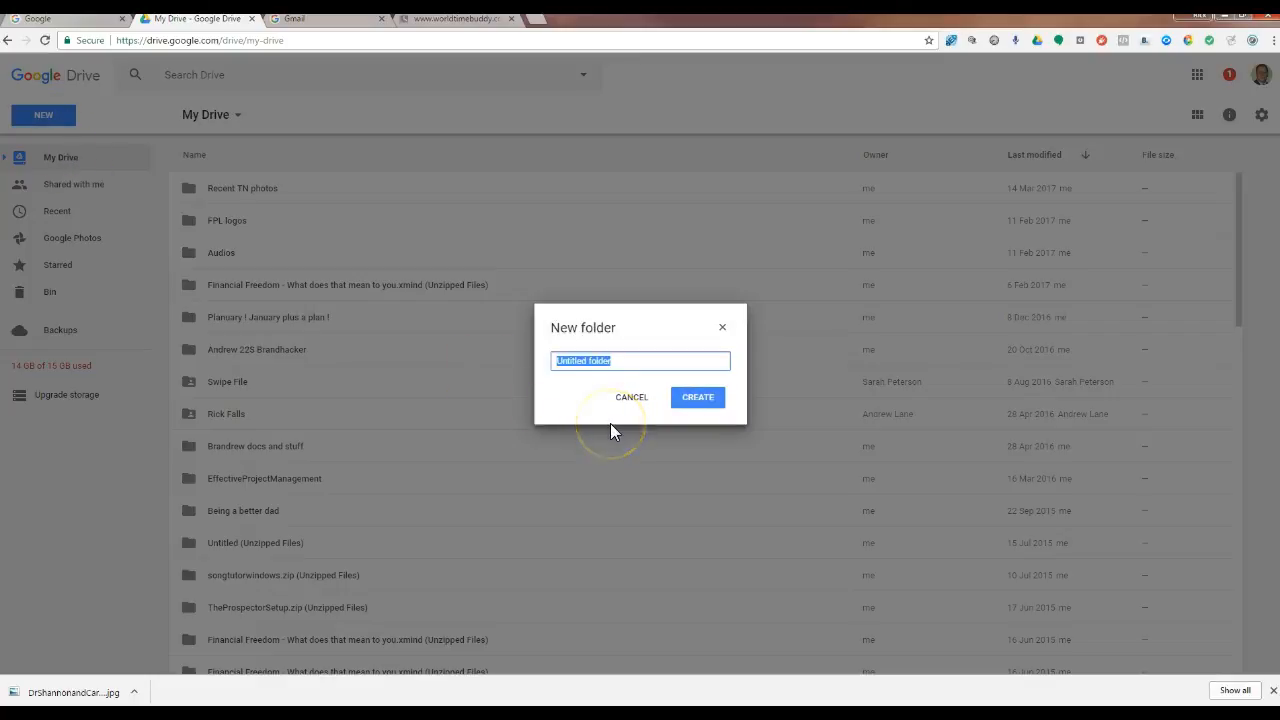
type("How to create documents and stuff i")
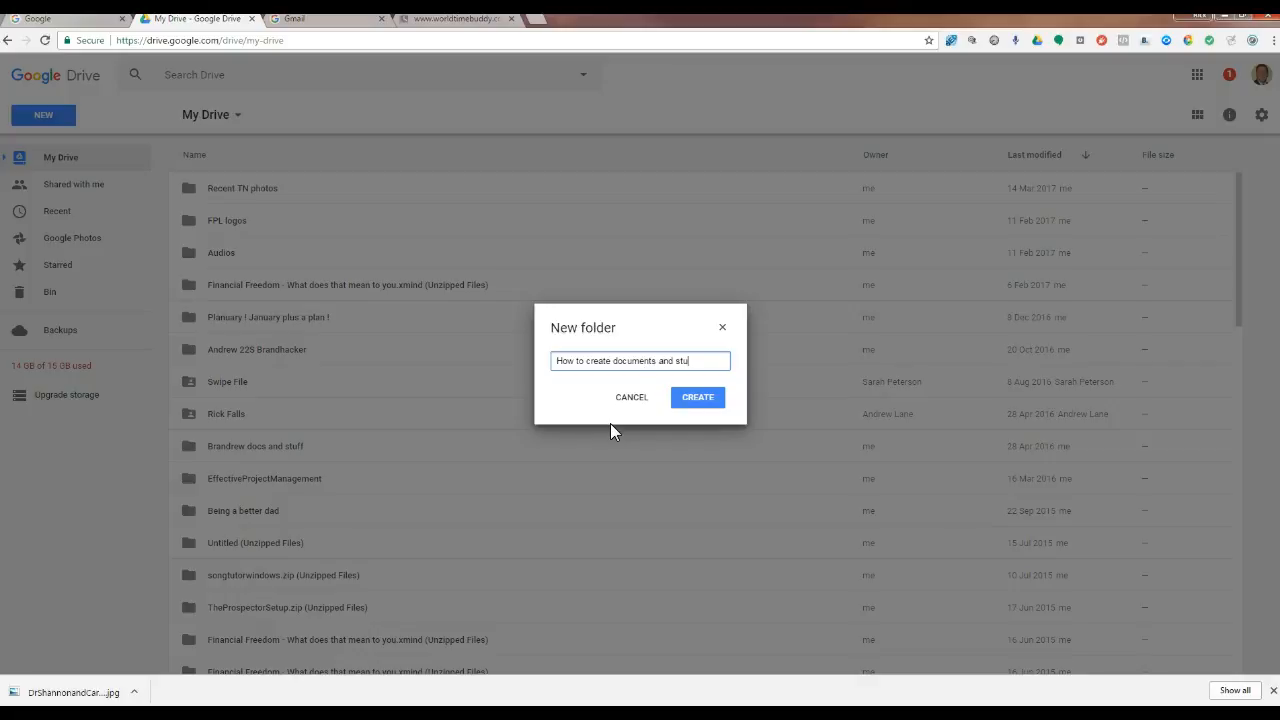
type("n google")
left_click(700, 399)
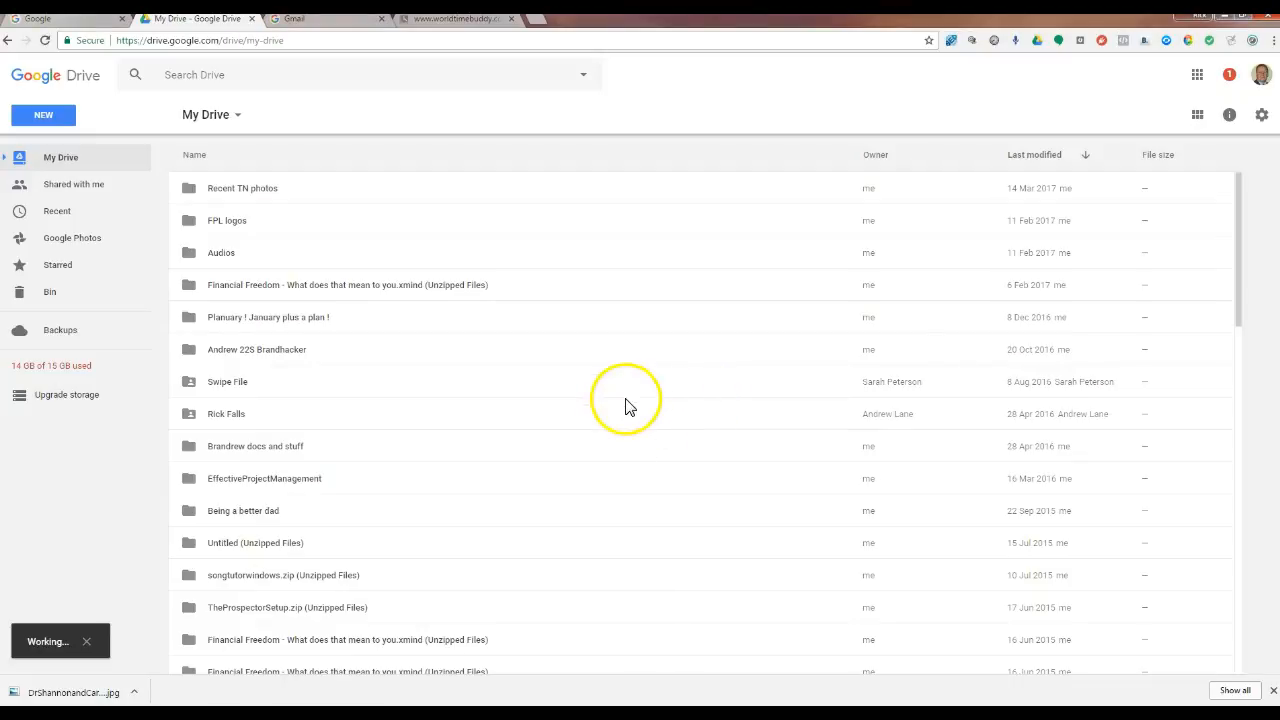
Step: Open the "How to create documents and stuff in google" folder and create a blank Google Docs document in it
double_click(350, 192)
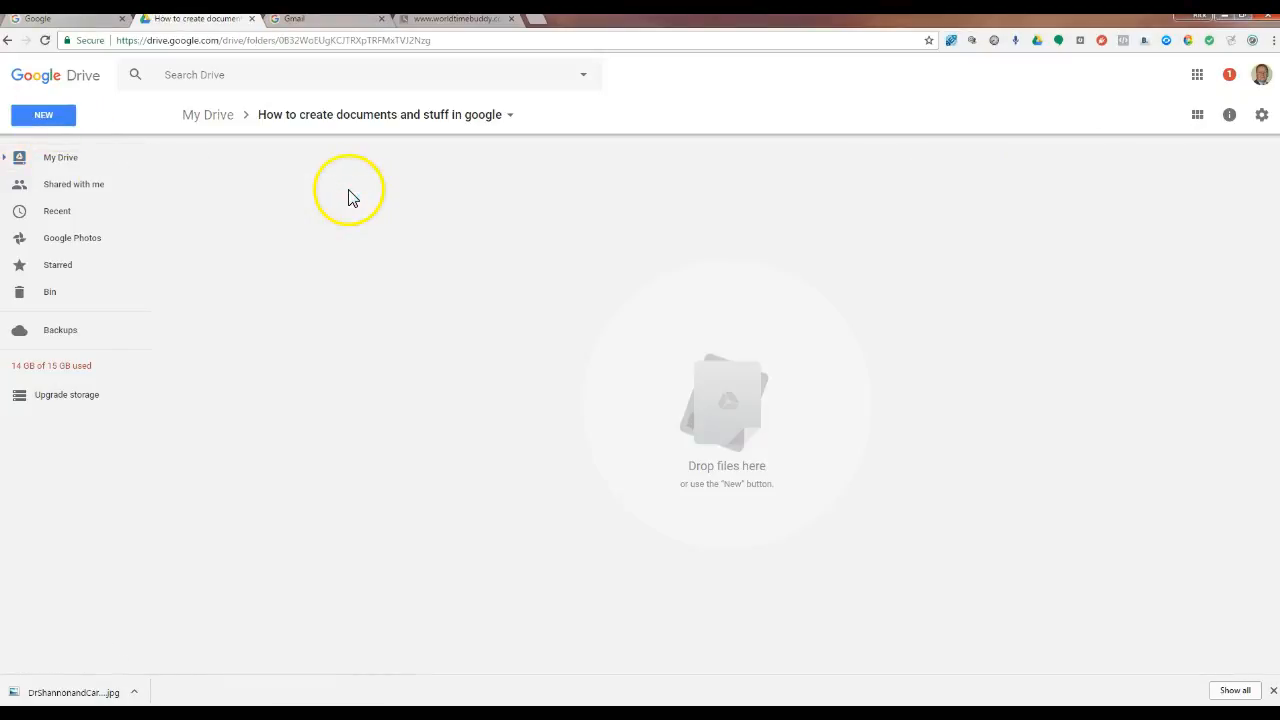
left_click(52, 128)
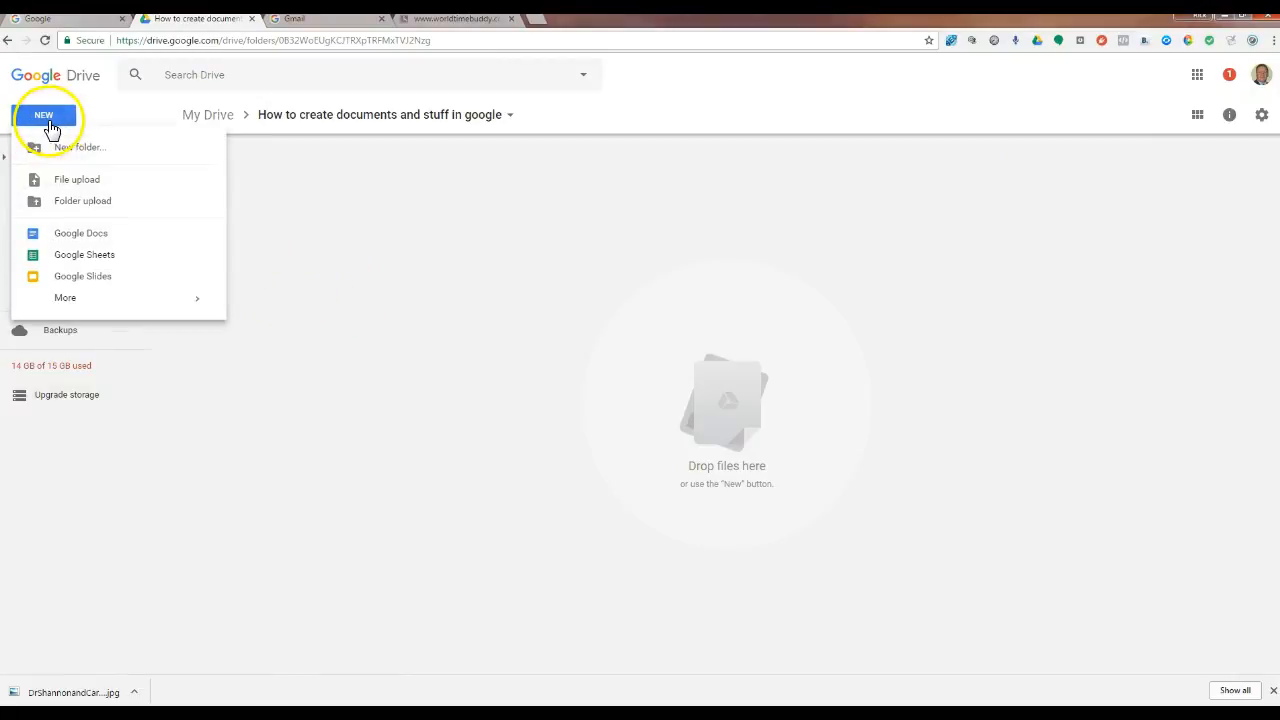
left_click(79, 237)
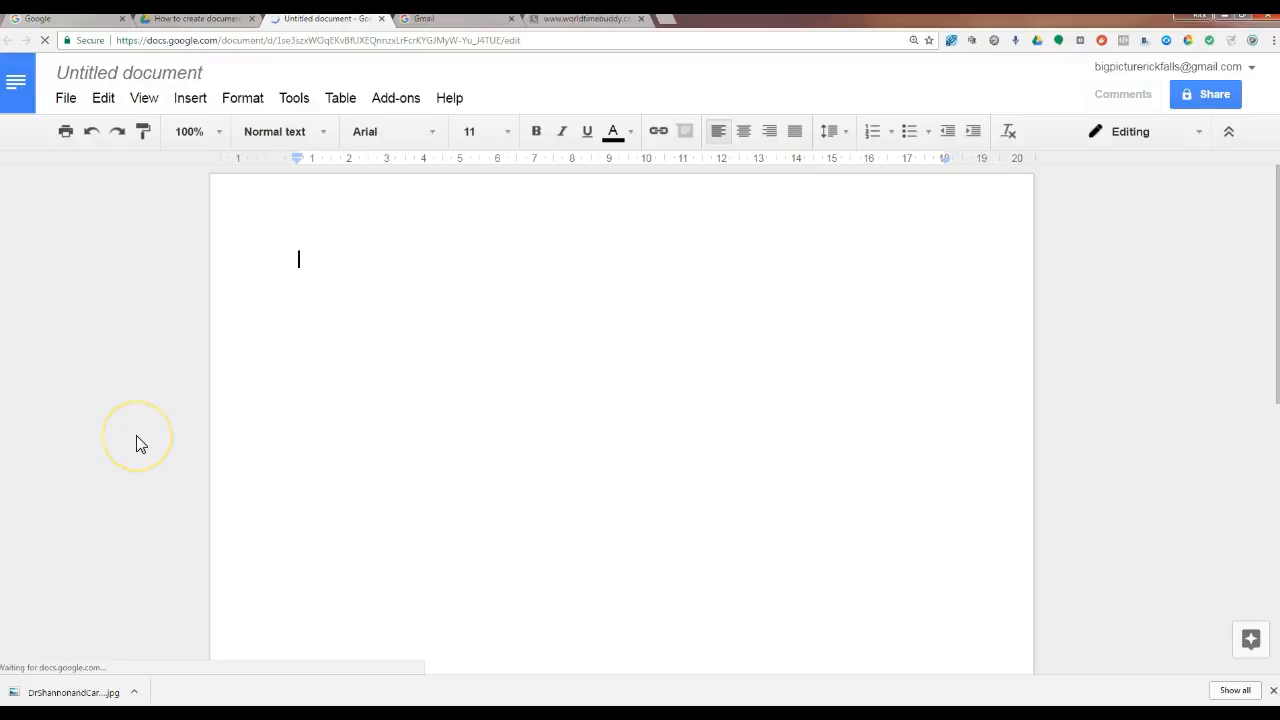
Step: Write the opening line "How to create a google doc in your google drive account", correcting the misspelled "crerate" with the spelling suggestion "create"
type("How to crerate a google doc")
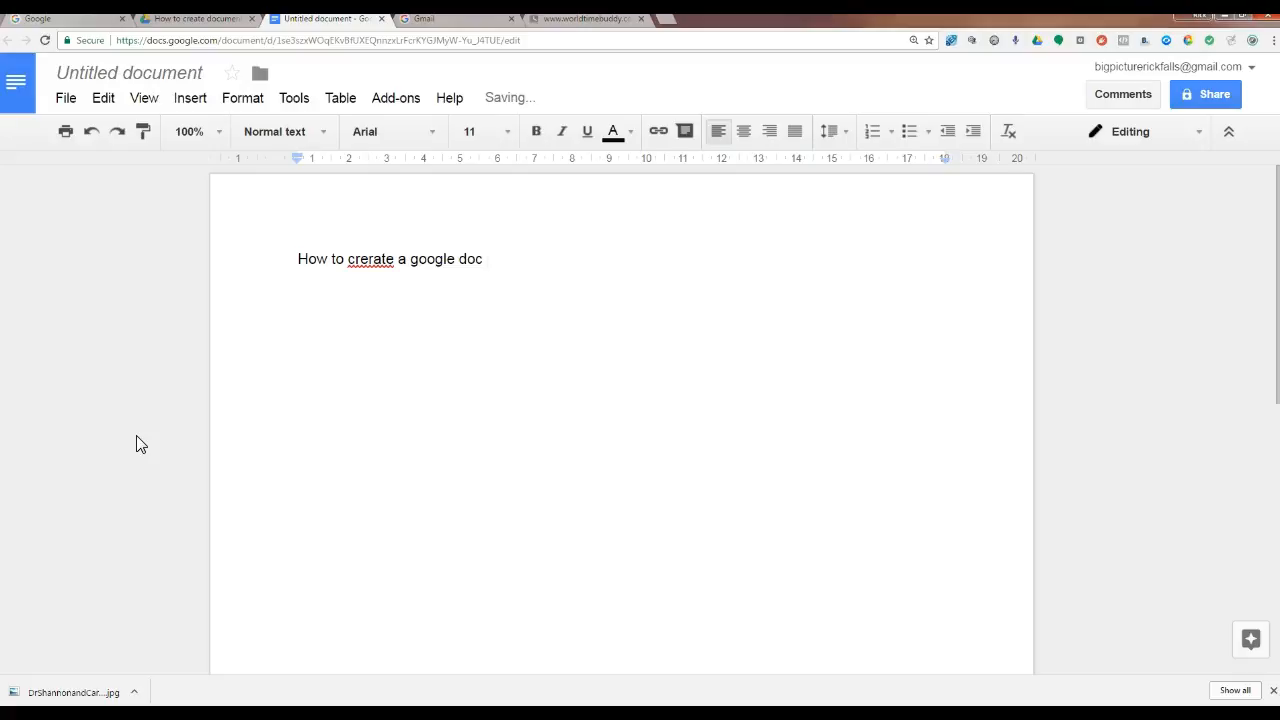
right_click(369, 261)
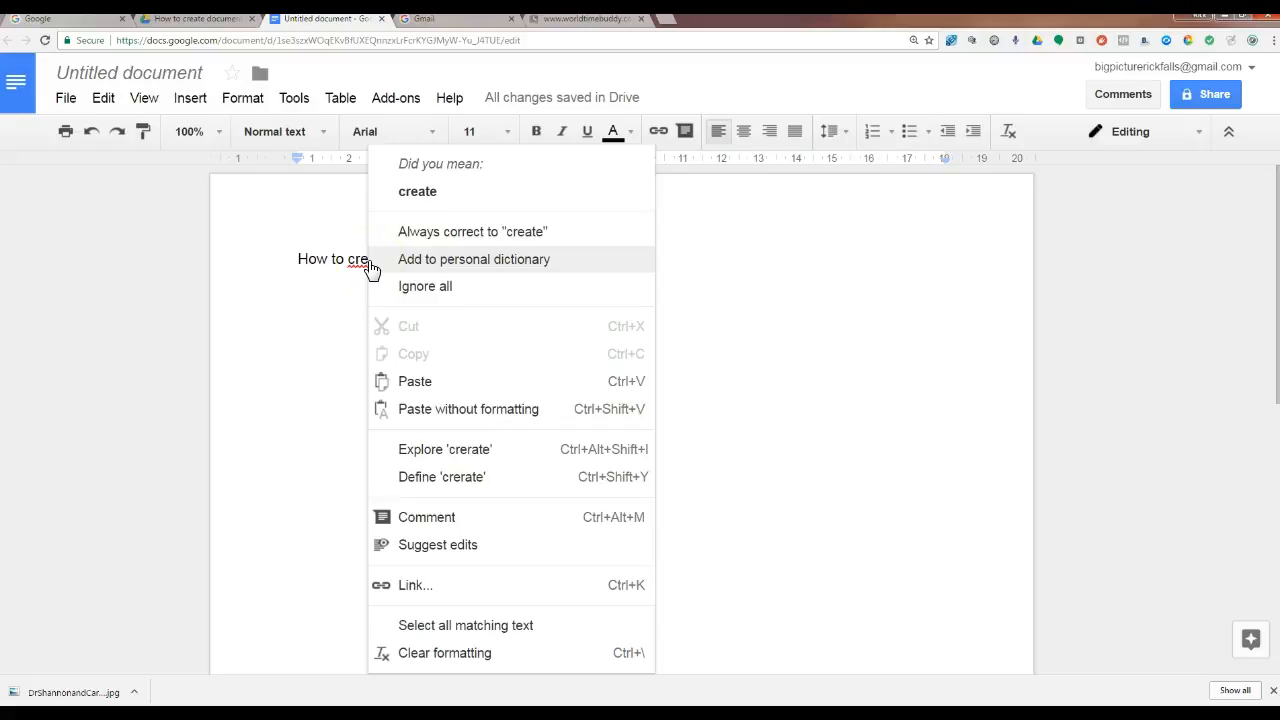
left_click(415, 195)
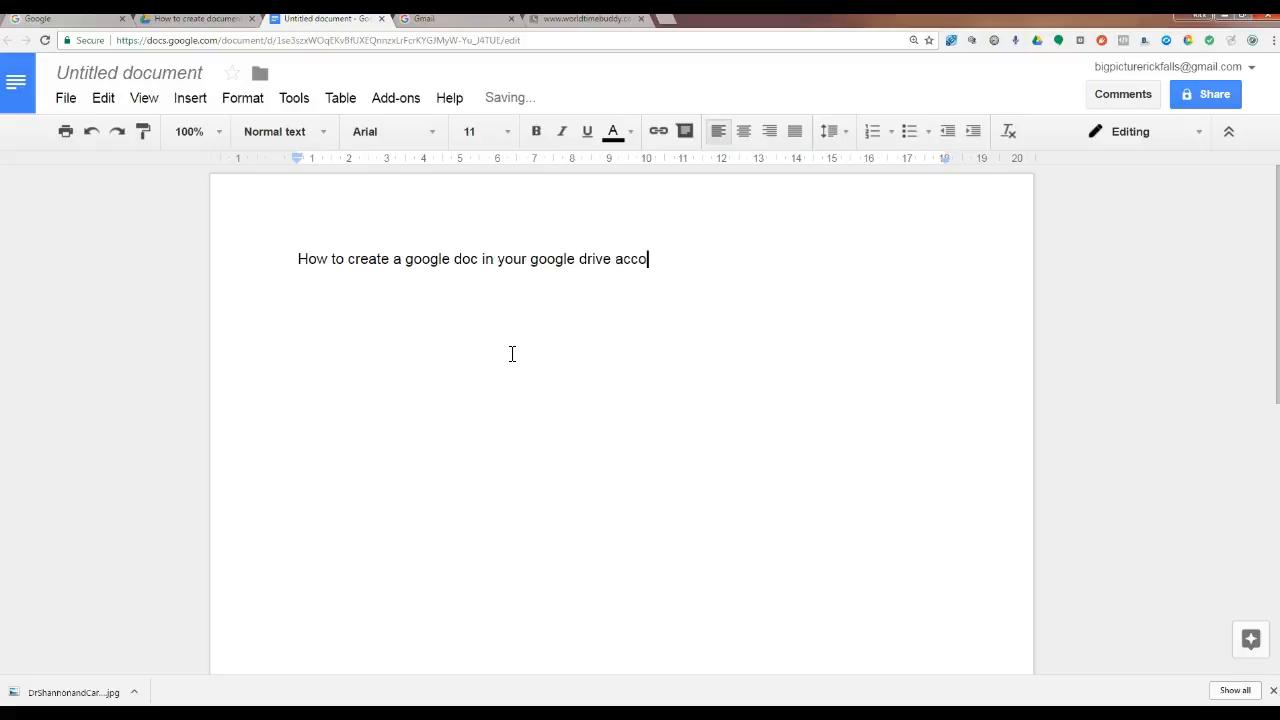
key("Return")
left_click(667, 261)
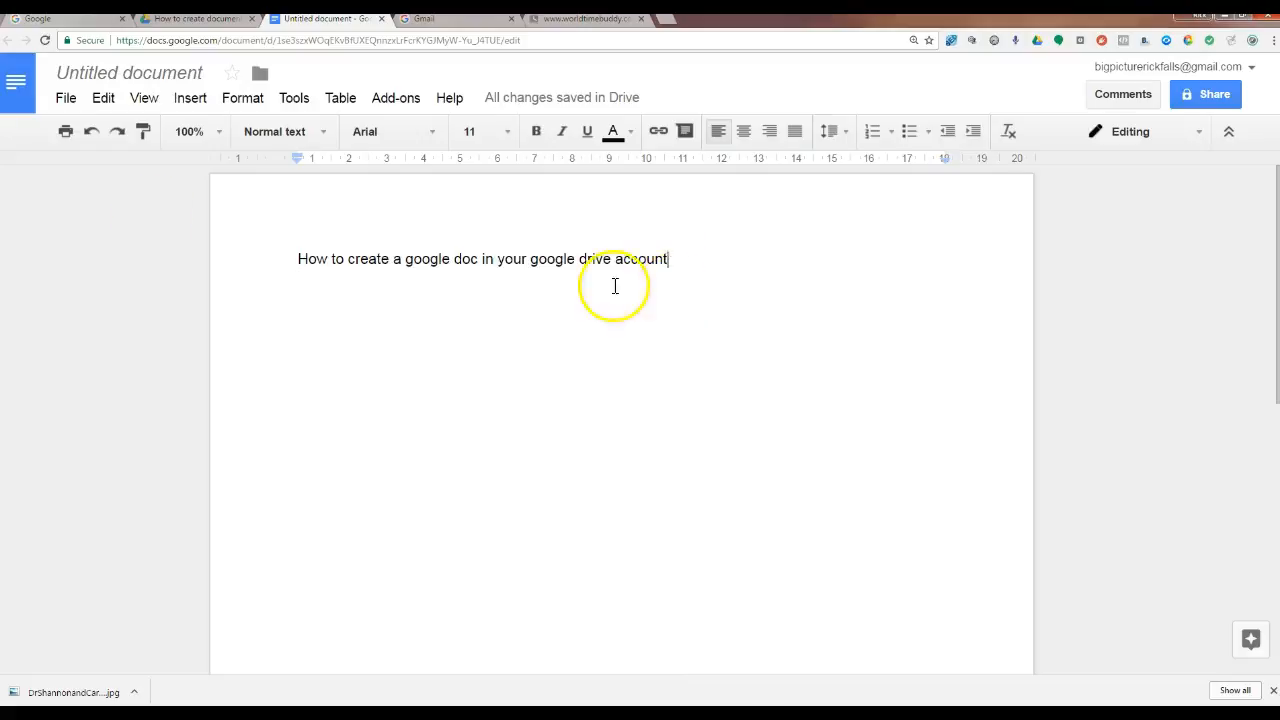
Step: Title the document "How to create a google doc in your google drive account"
left_click(155, 72)
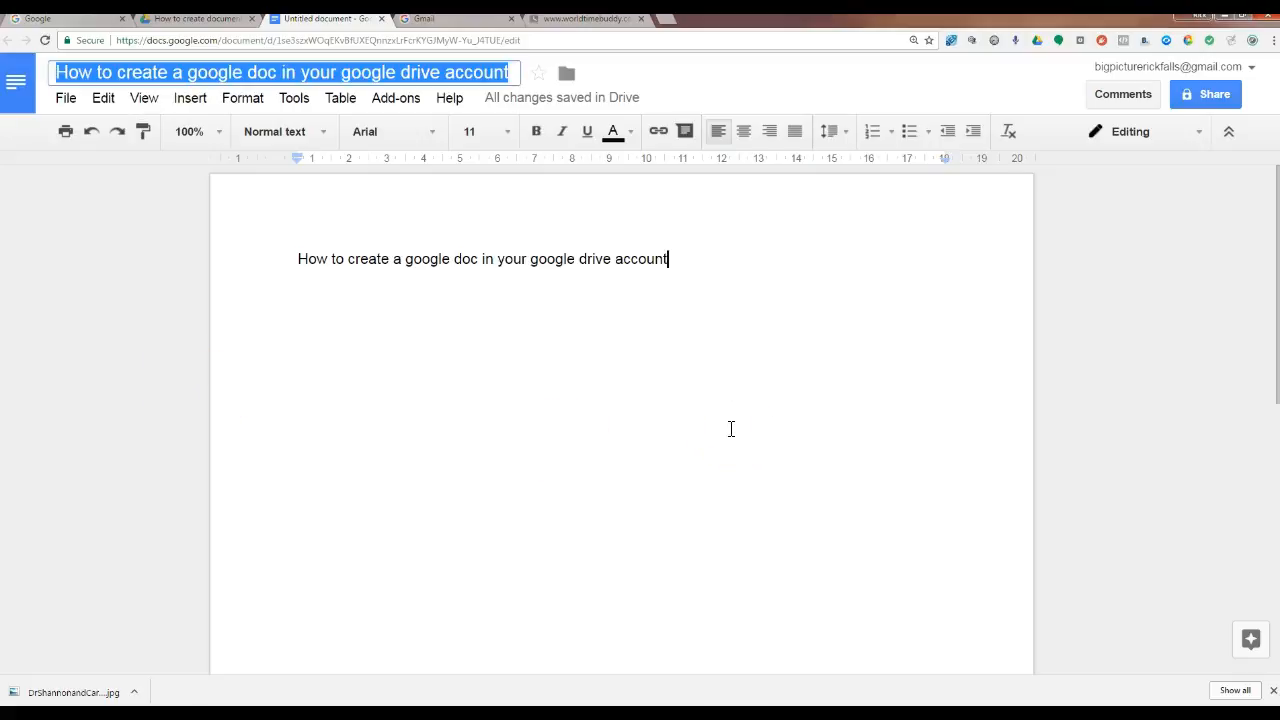
key("Return")
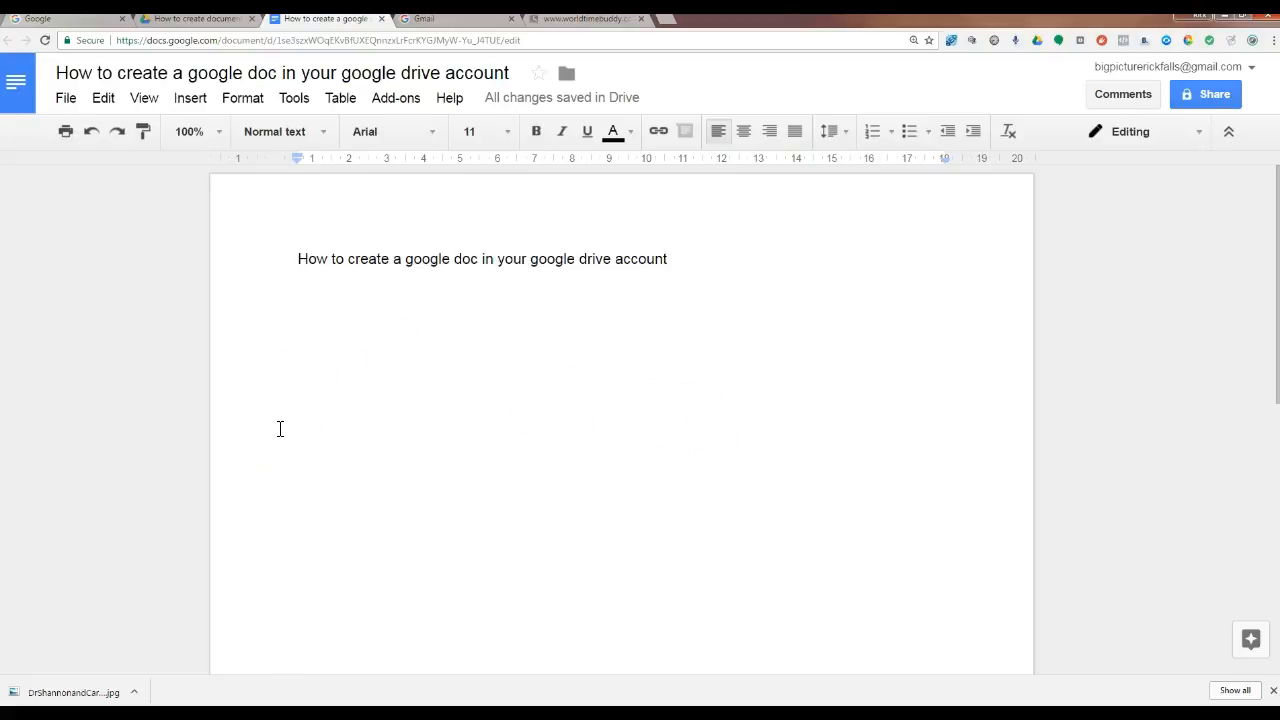
Step: Add the instruction lines "Start on google" and "Left click on grid" below the heading, checking the apps grid on the Google homepage in between
type("Start on google")
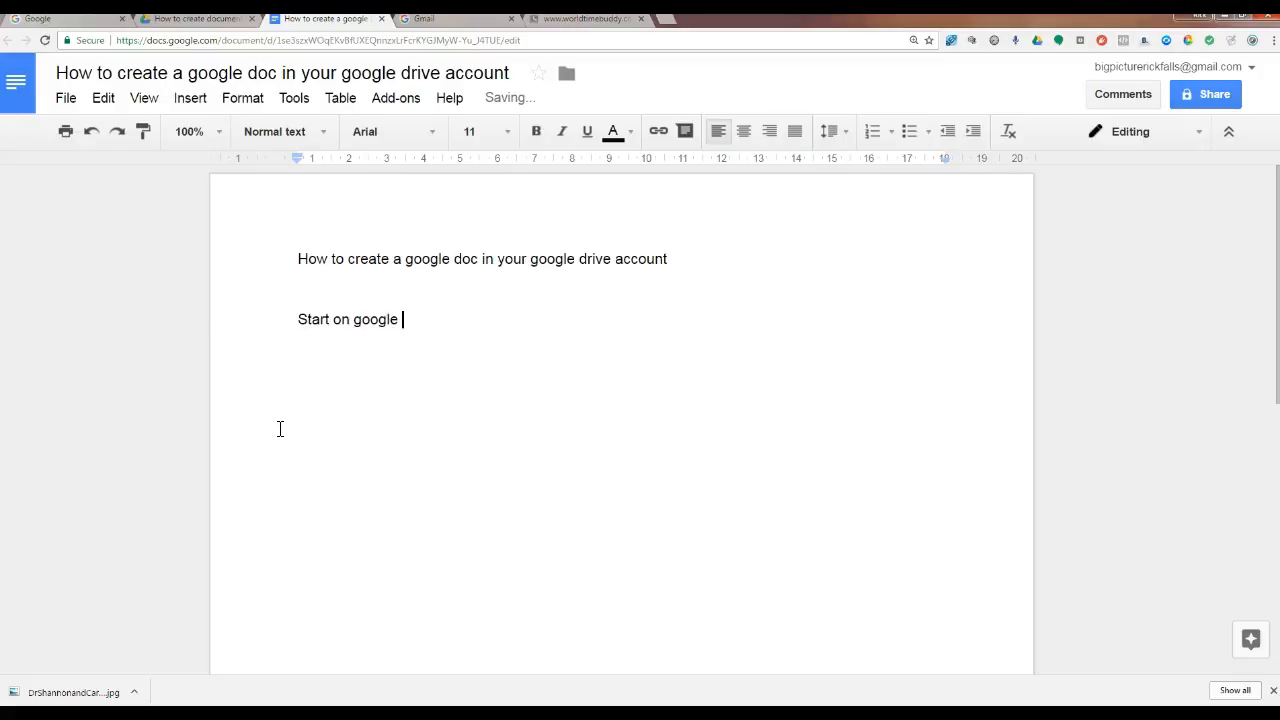
left_click(65, 19)
left_click(993, 220)
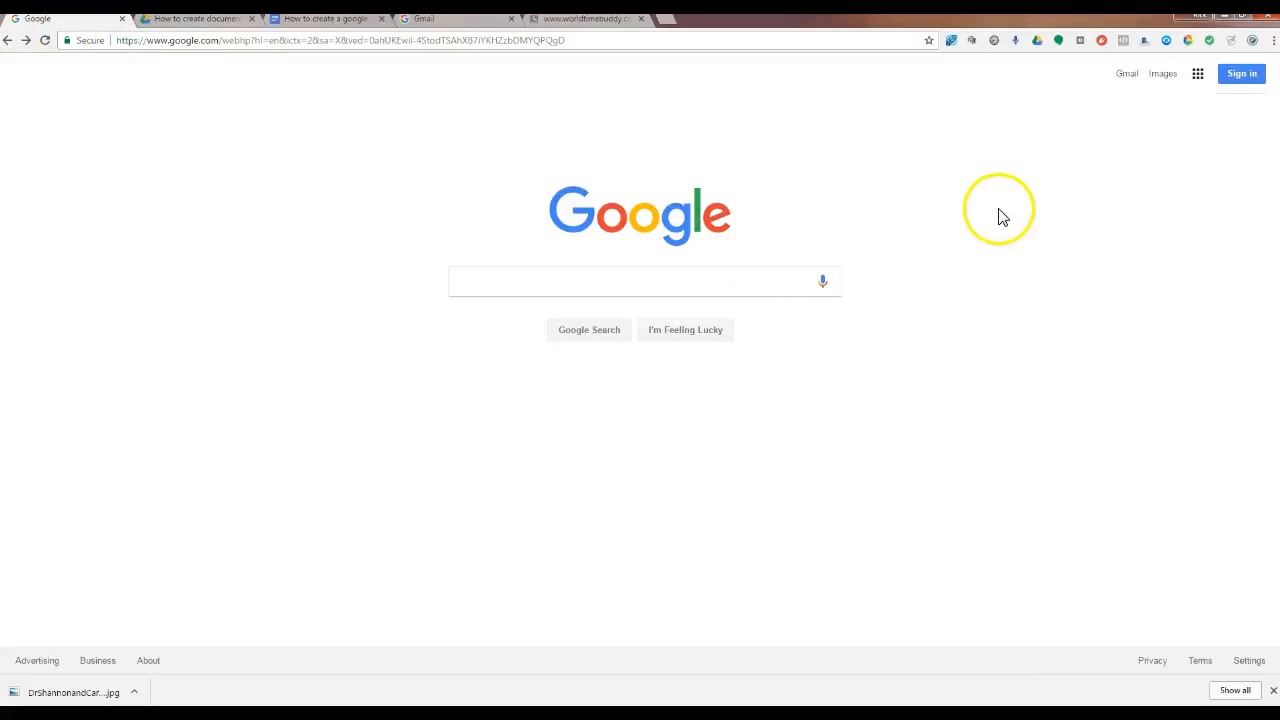
left_click(1198, 78)
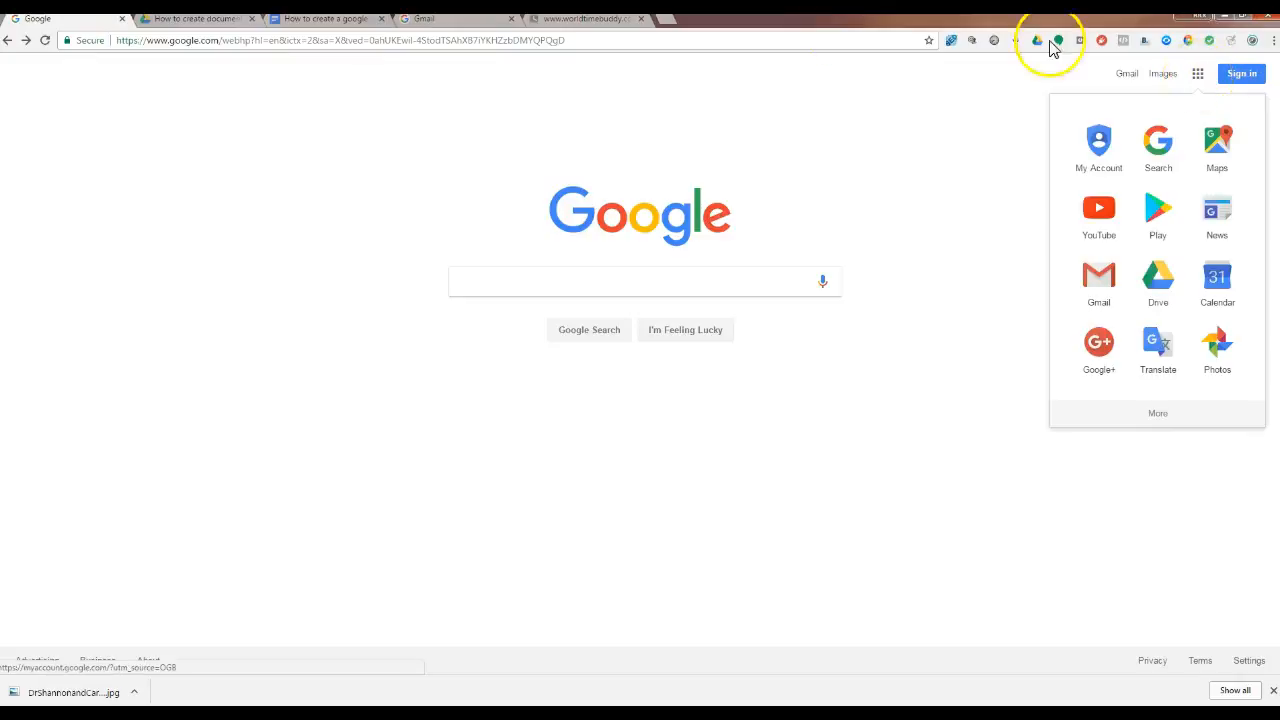
left_click(302, 20)
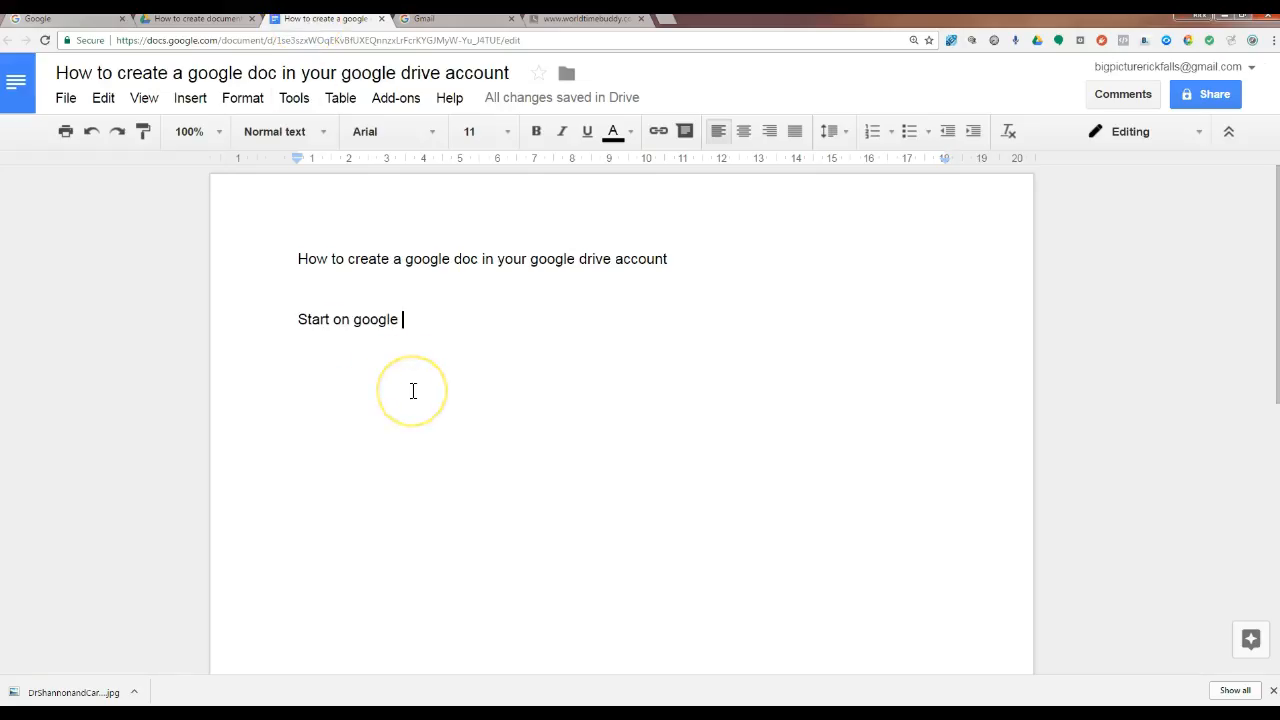
key("Return")
type("Left click on grid")
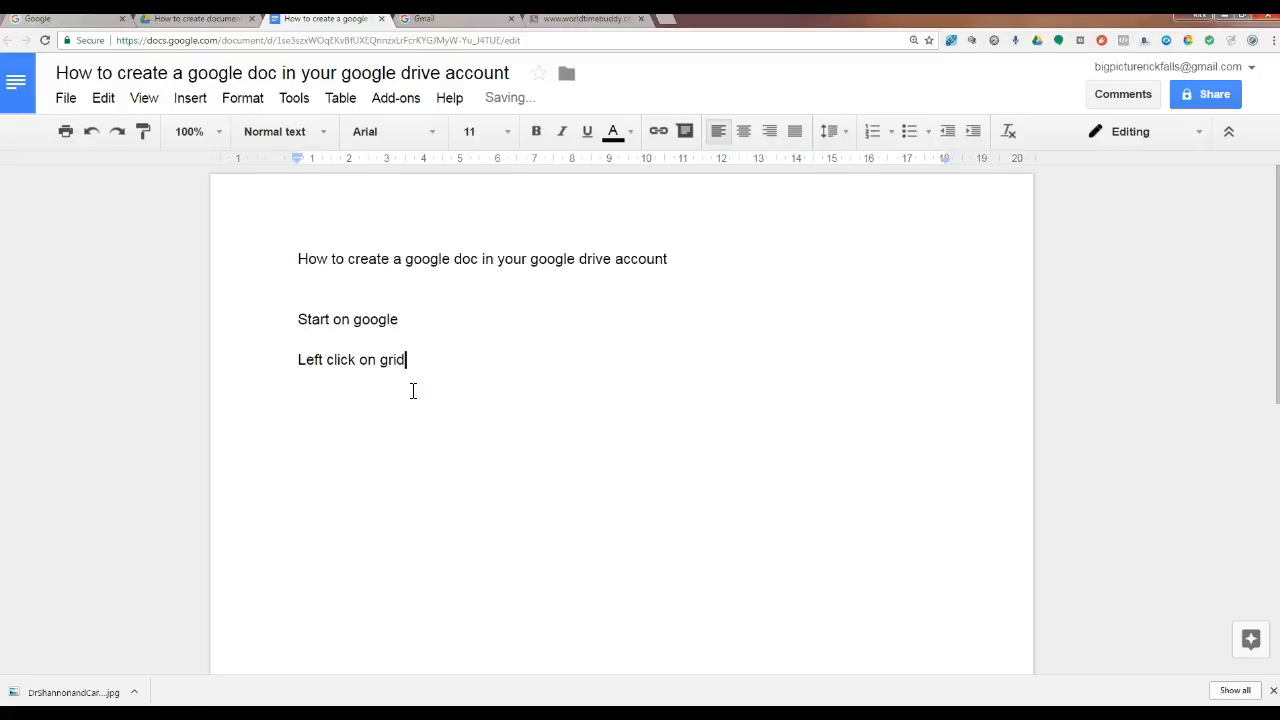
key("Return")
Step: Check the link options for Drive in the Google homepage's apps grid, then return to the instructions document
left_click(100, 20)
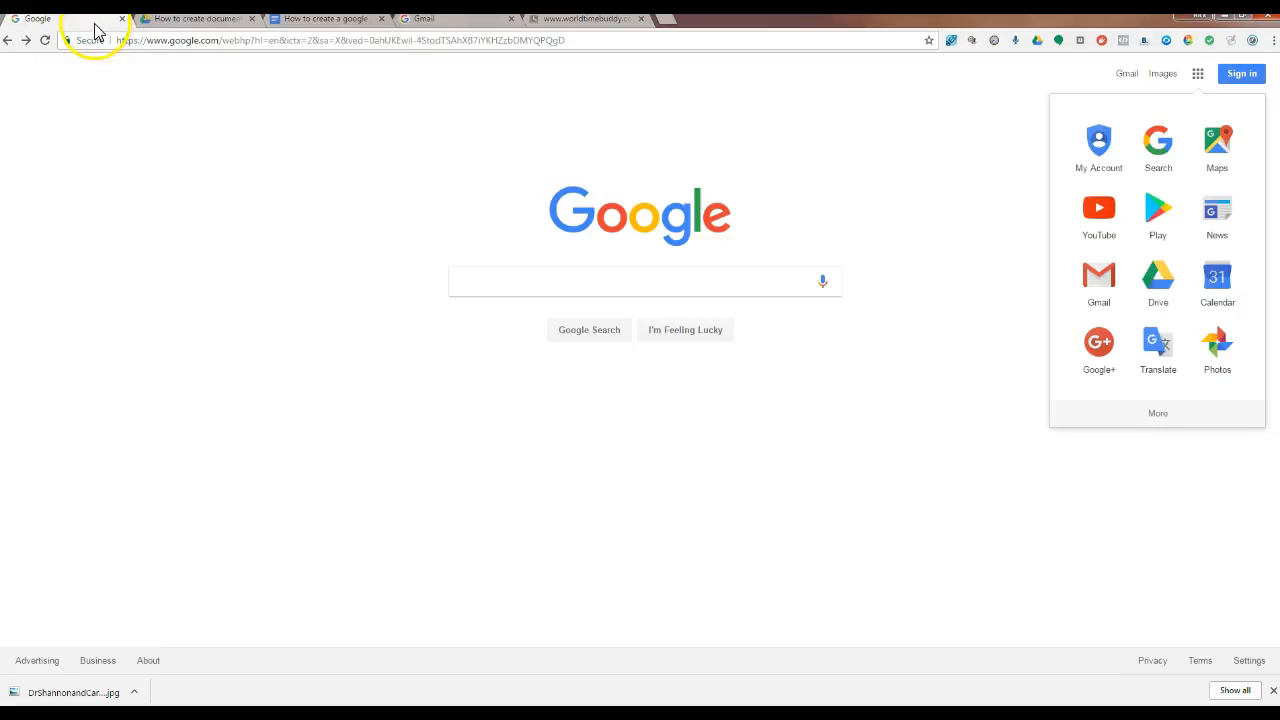
right_click(1158, 301)
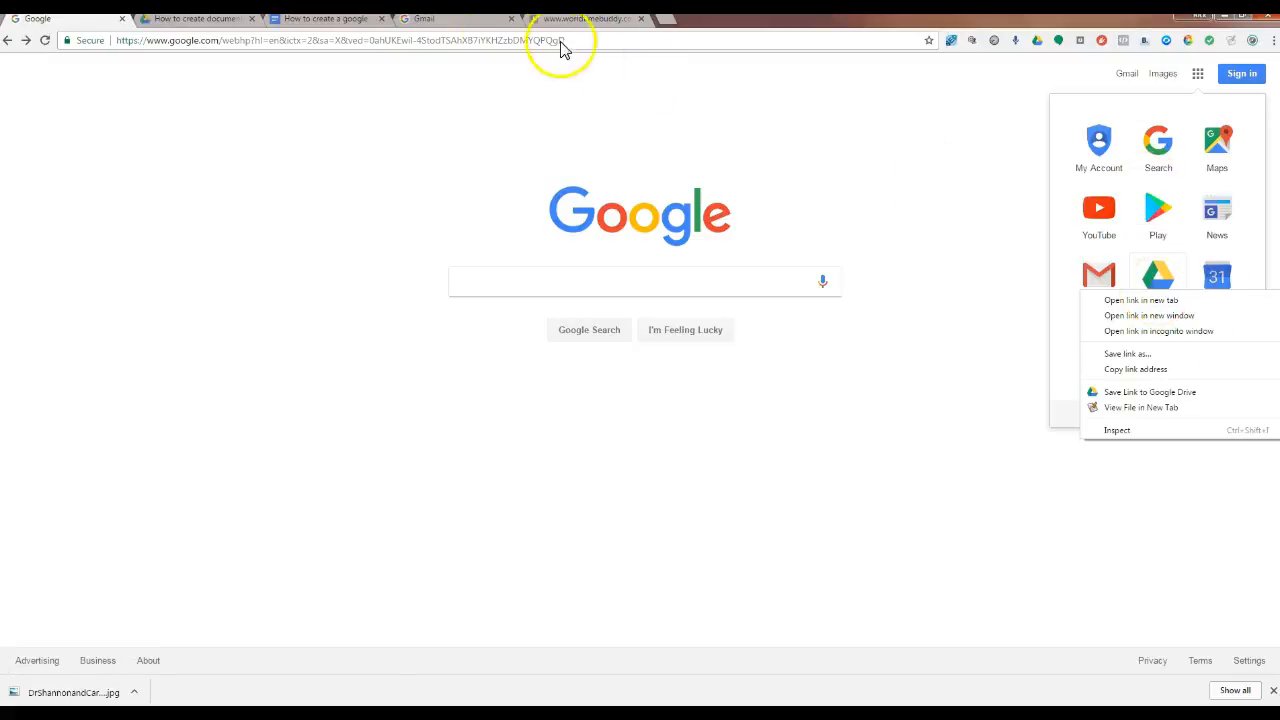
left_click(478, 22)
left_click(330, 22)
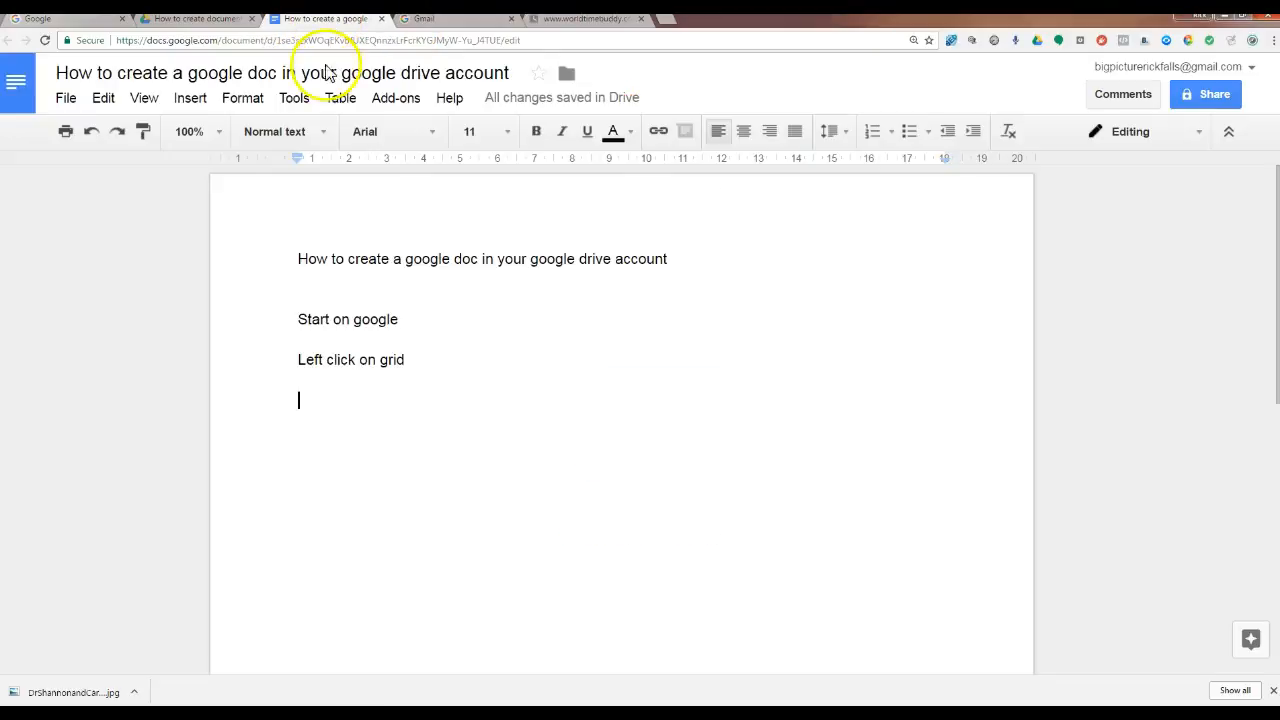
Step: Add the lines "Right click on Drive" and "Click on open link in new tab", checking Drive's link options on the Google homepage in between
type("Right click on Drive")
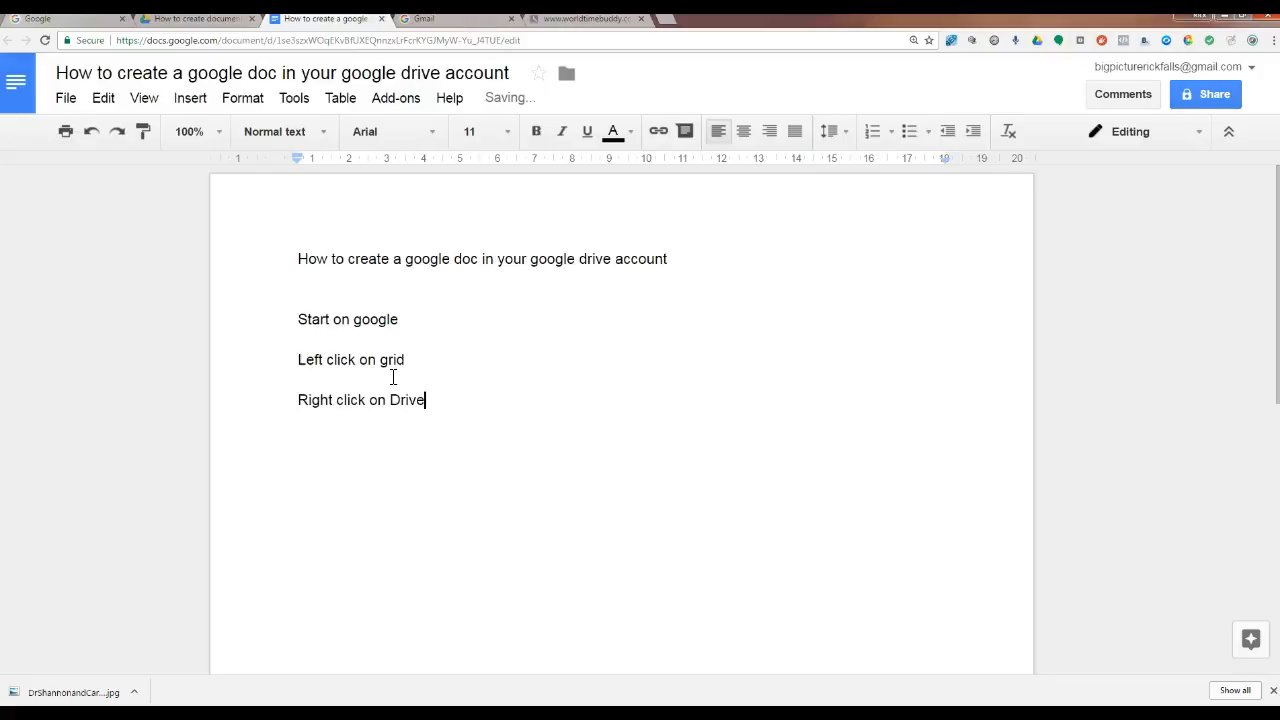
key("Return")
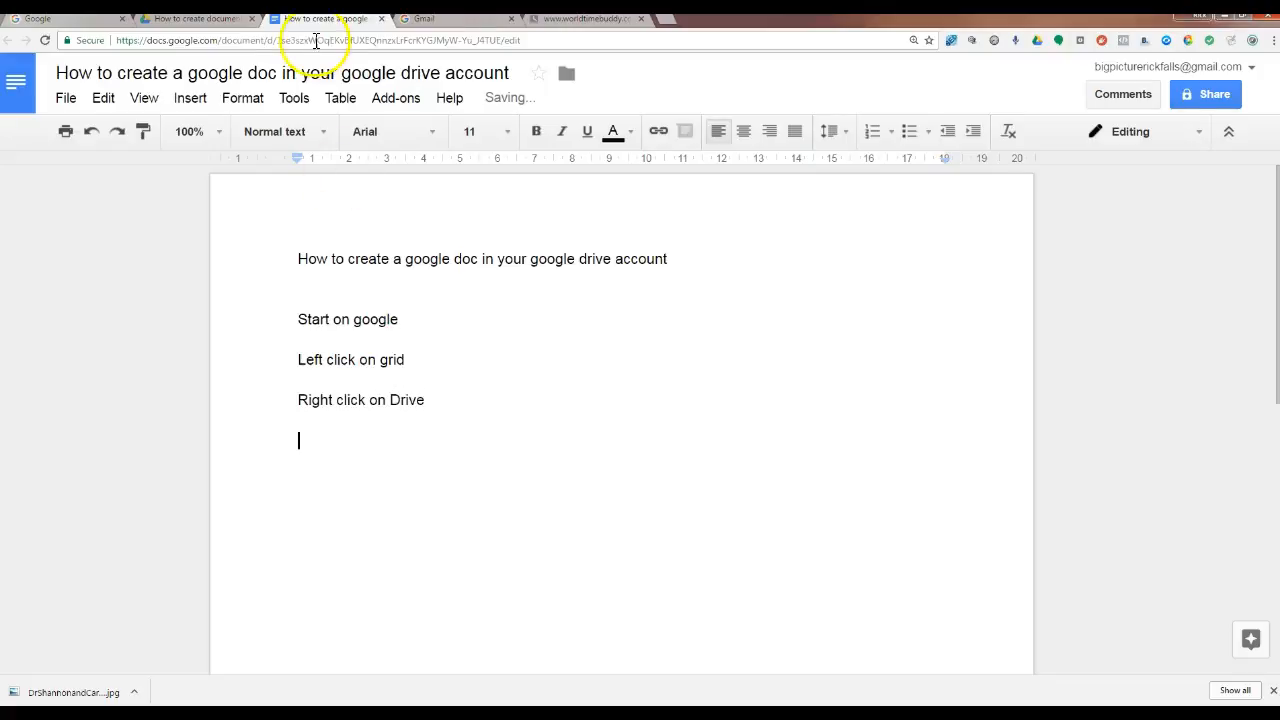
left_click(80, 19)
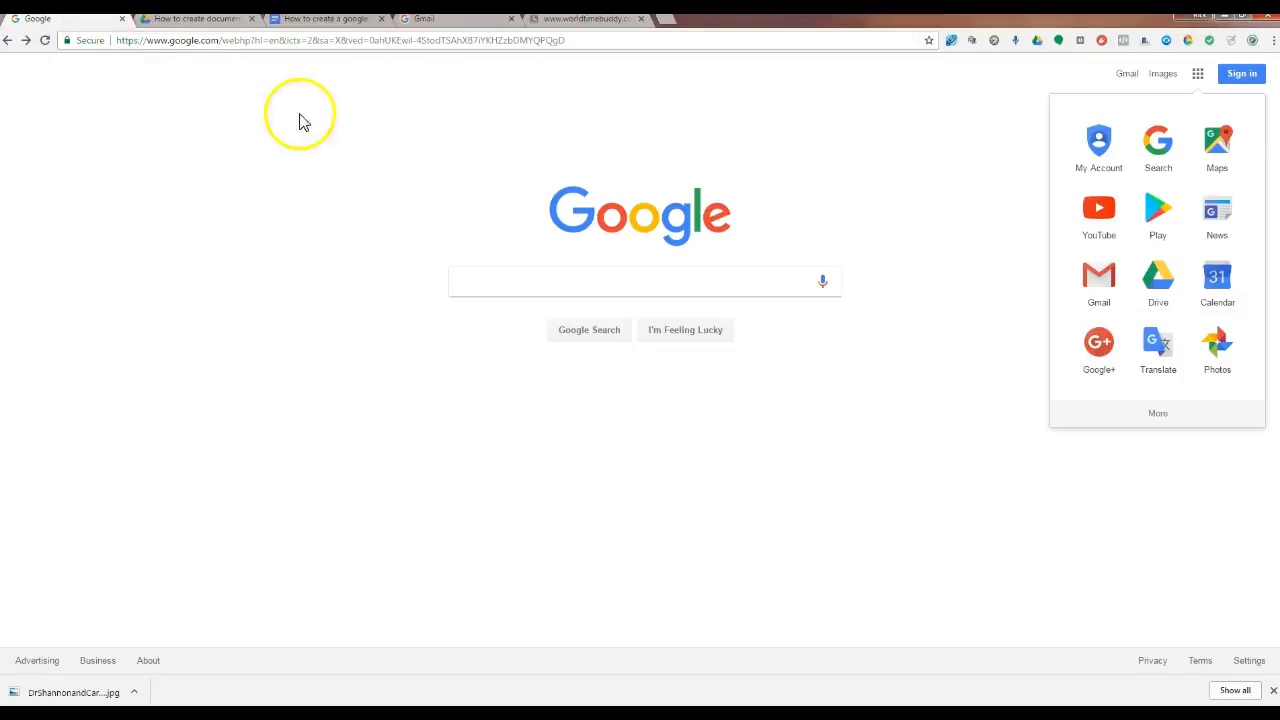
right_click(1160, 296)
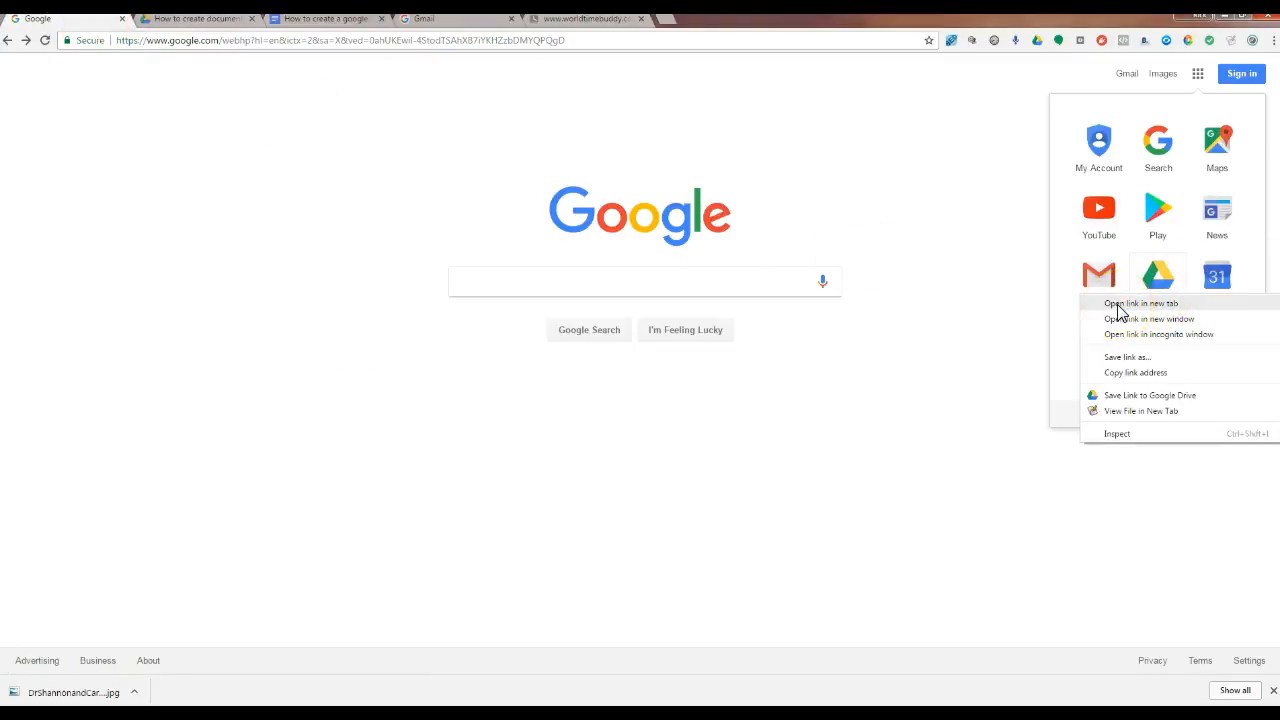
left_click(192, 22)
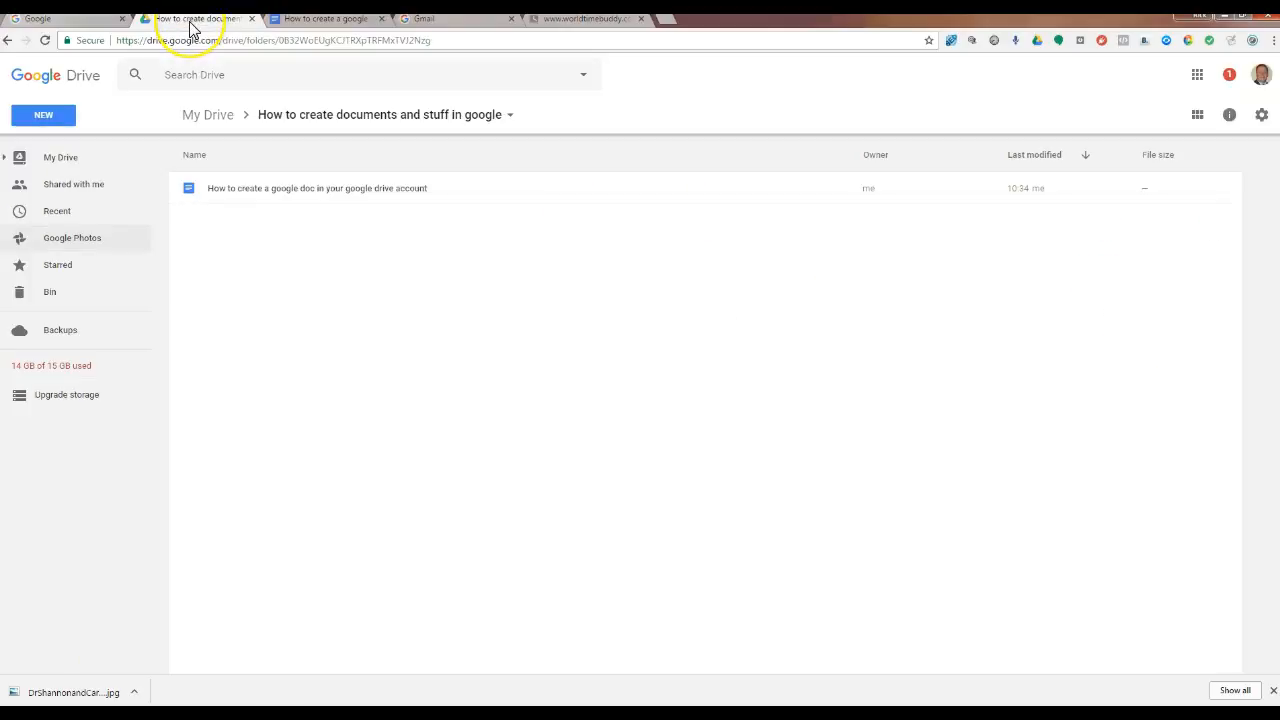
left_click(100, 20)
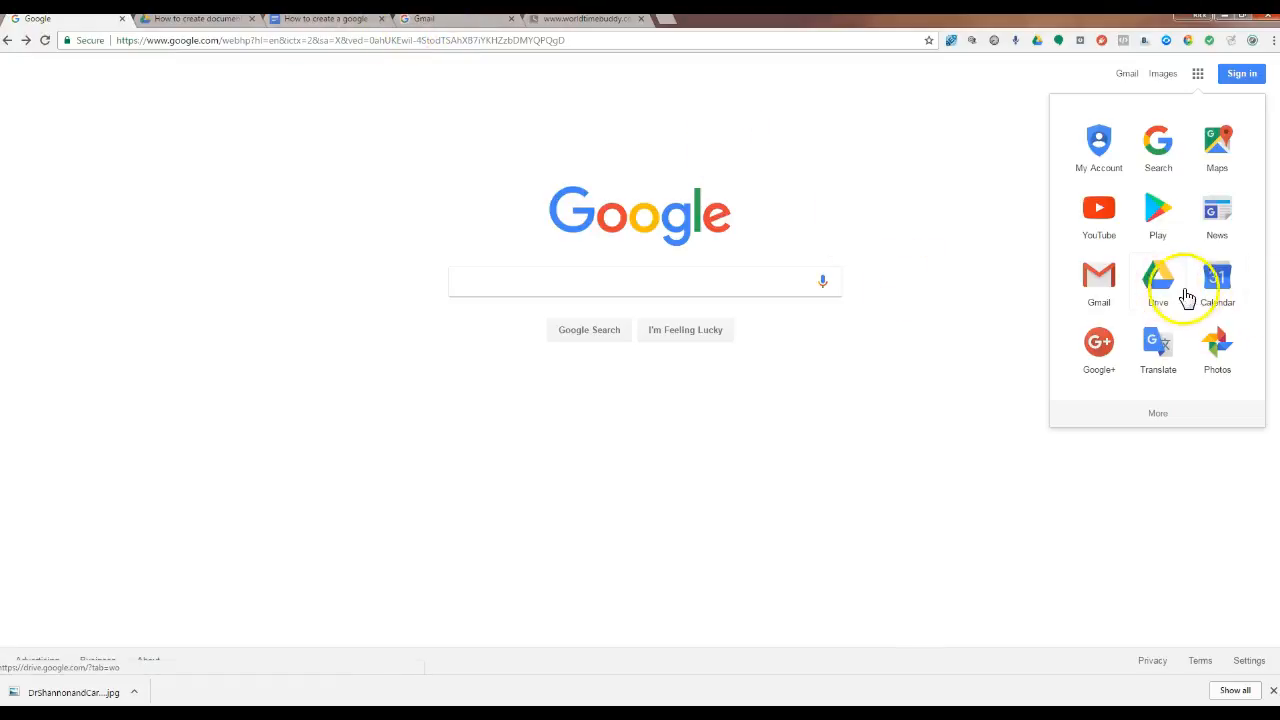
right_click(1151, 286)
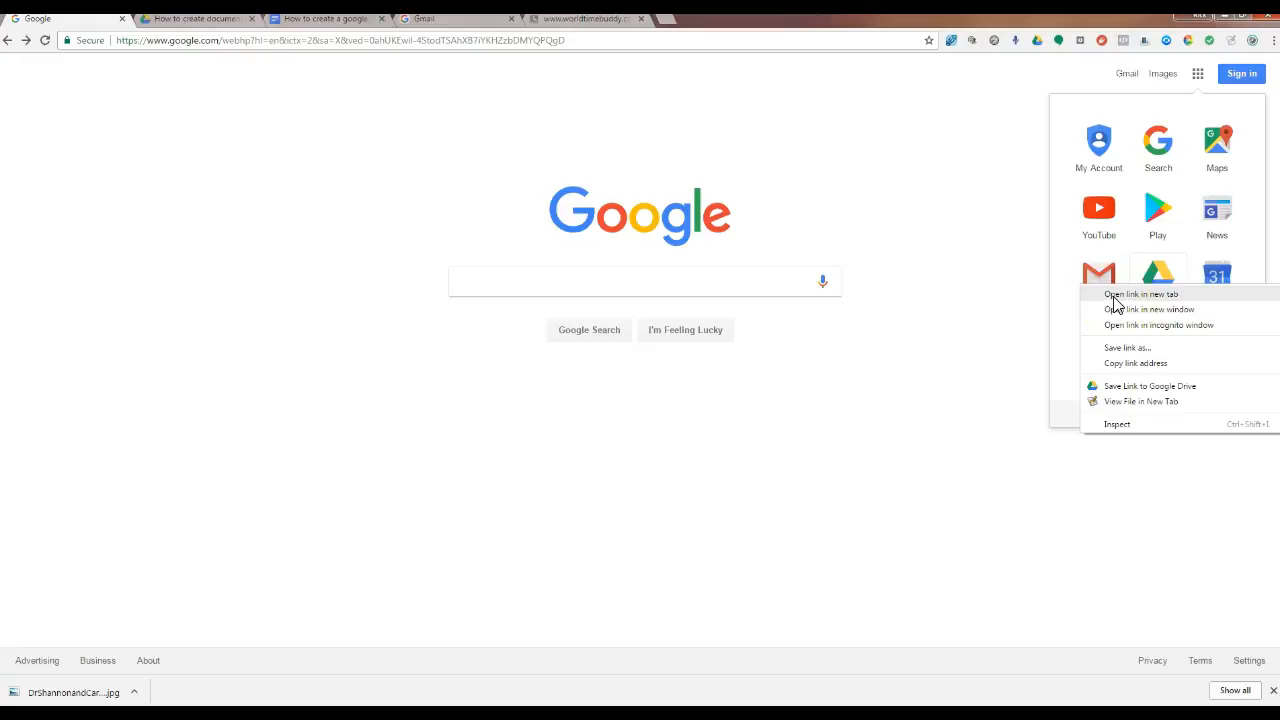
left_click(334, 22)
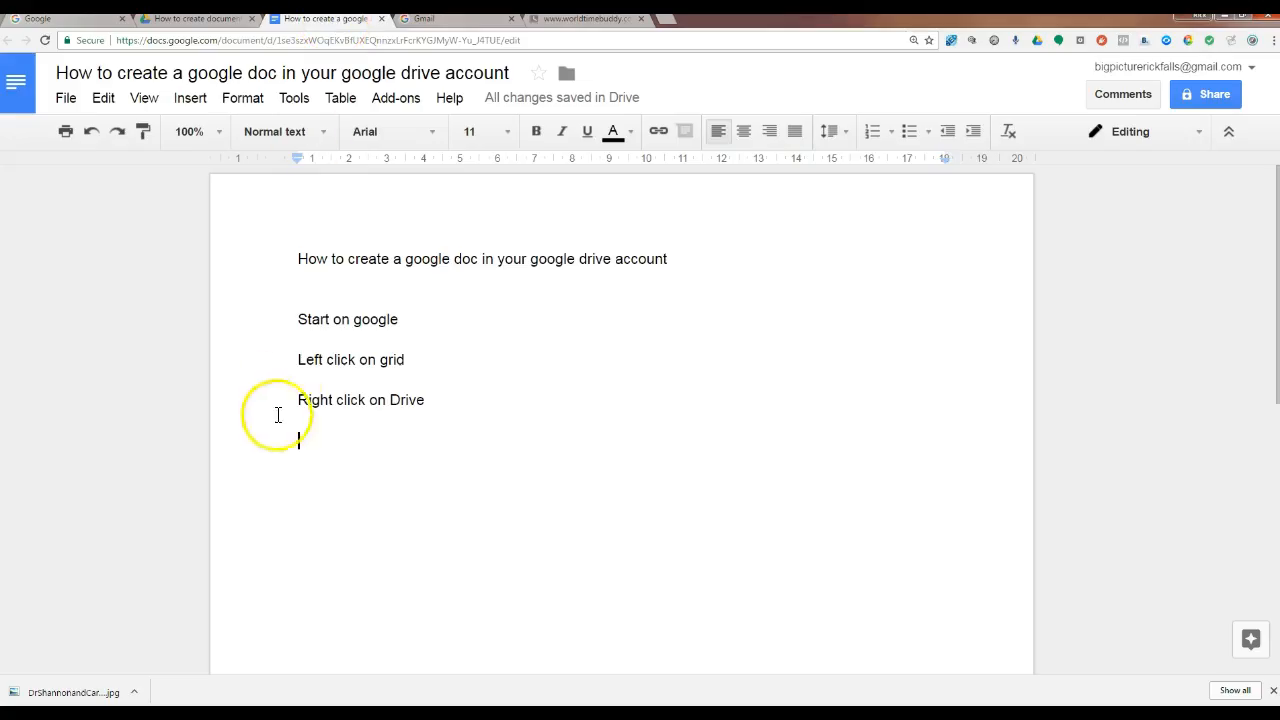
type("C")
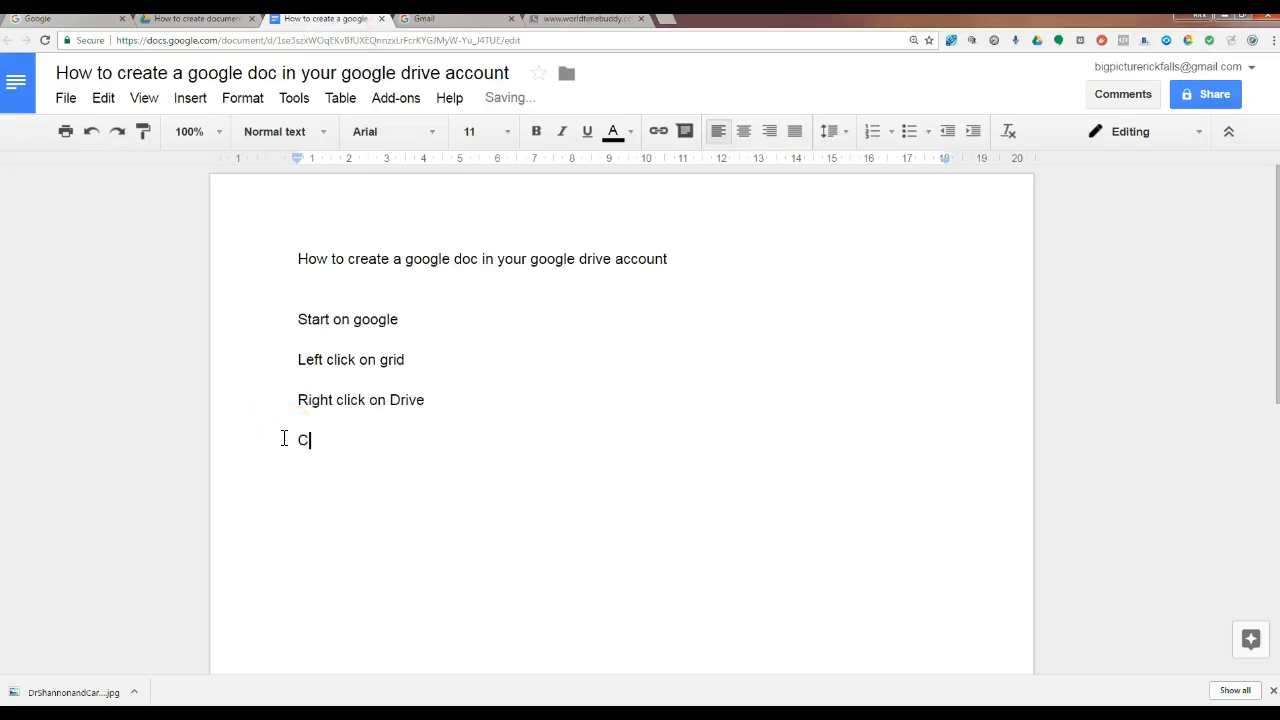
type("lick on open link in new")
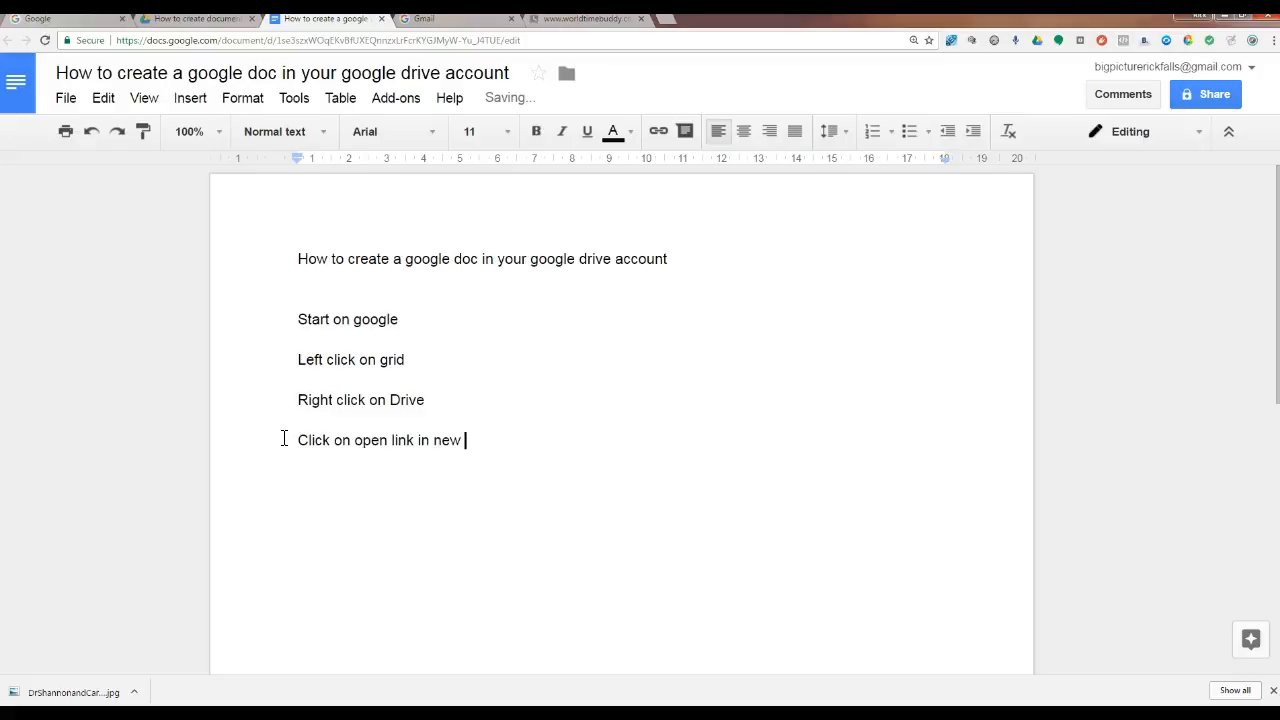
type(" tab")
key("Return")
Step: Go back to My Drive in Google Drive, check the options for creating new items, and return to the instructions document
left_click(95, 22)
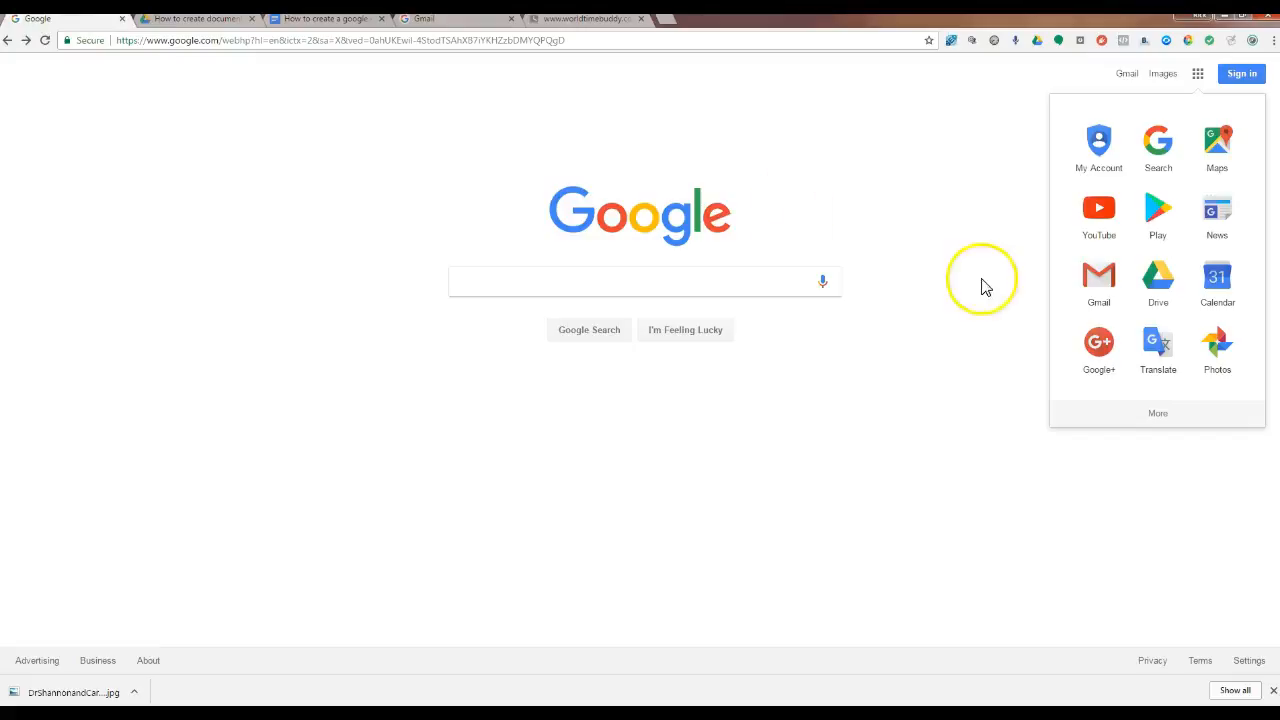
left_click(210, 22)
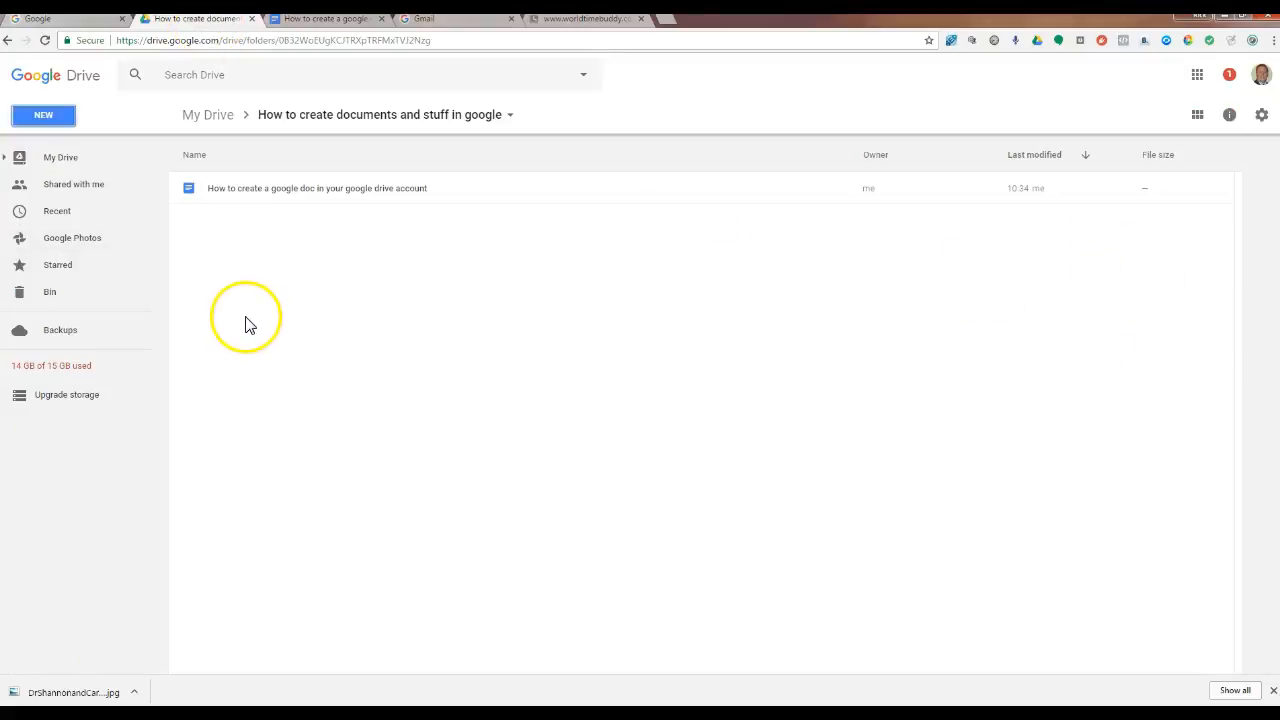
left_click(9, 44)
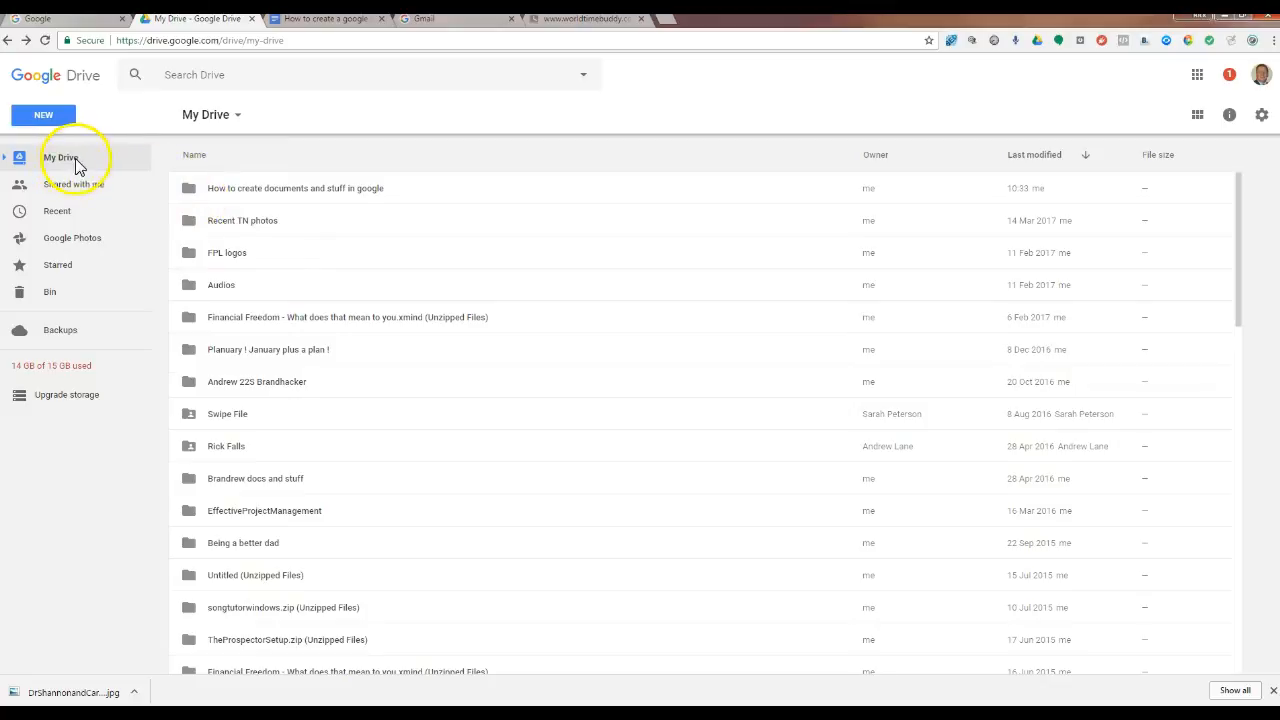
left_click(43, 122)
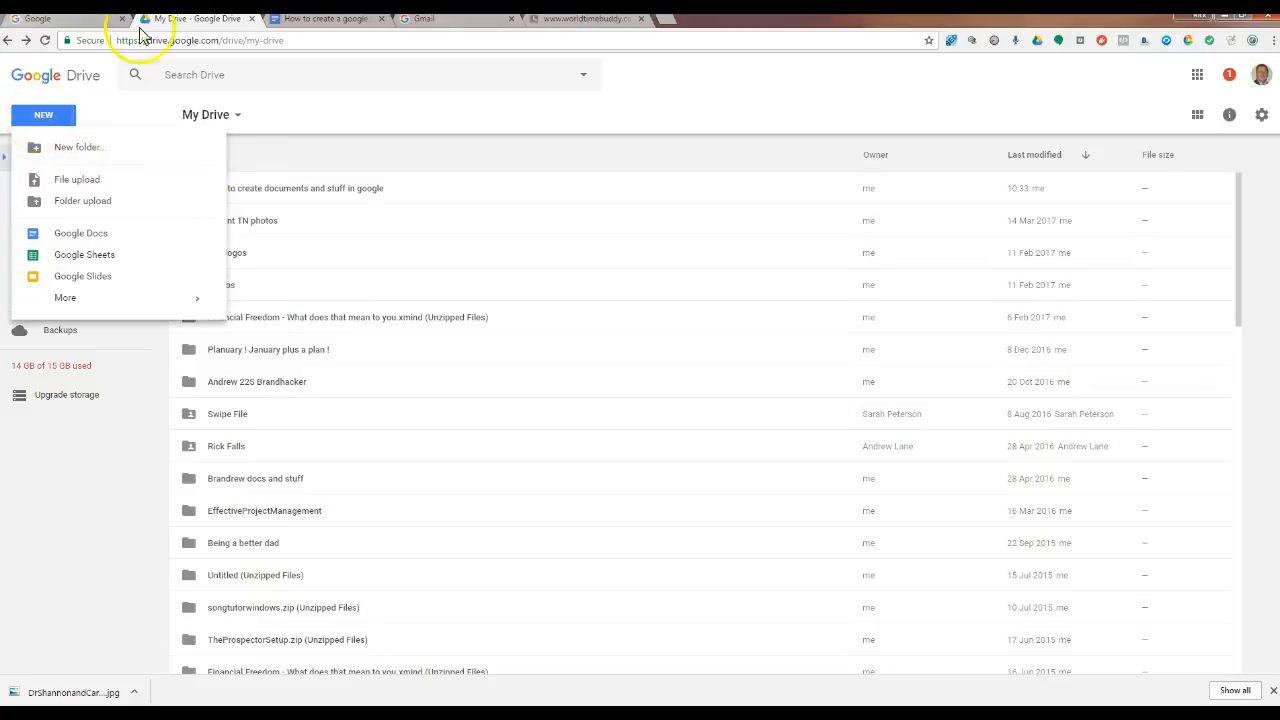
left_click(318, 19)
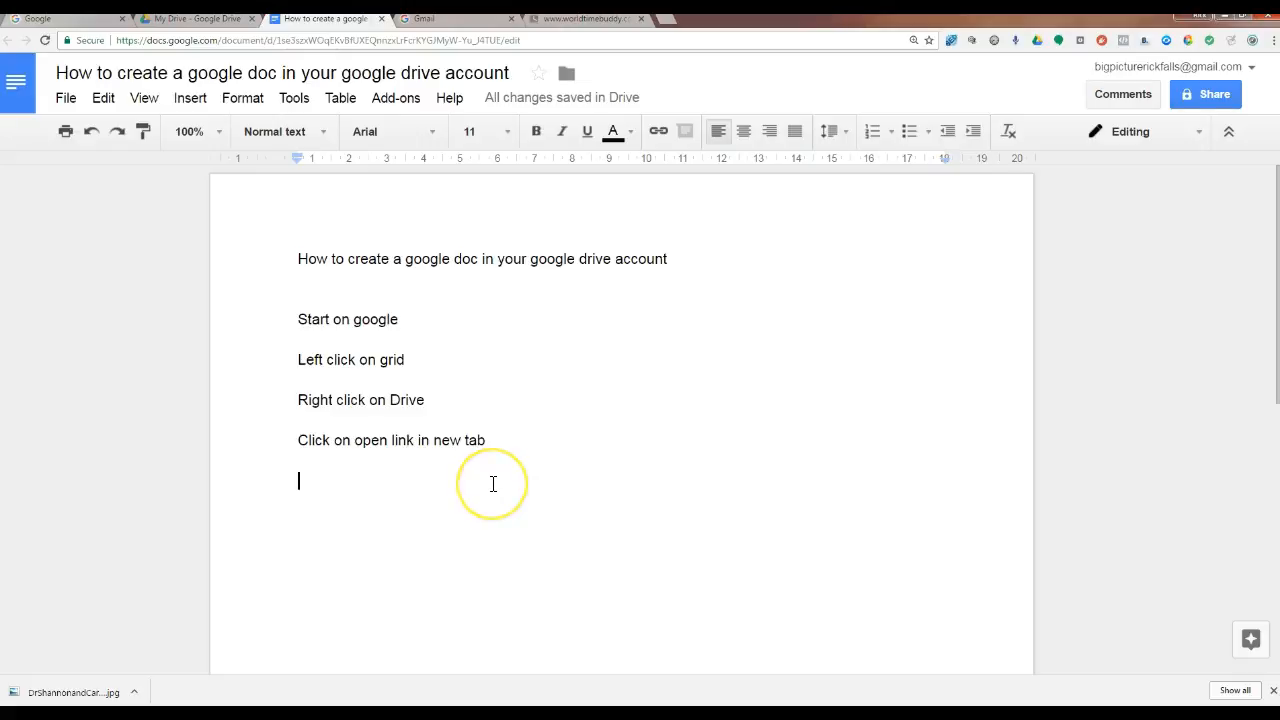
Step: Add the instruction line "Click on new (upper left side)." and start a new line below it
type("Click on new")
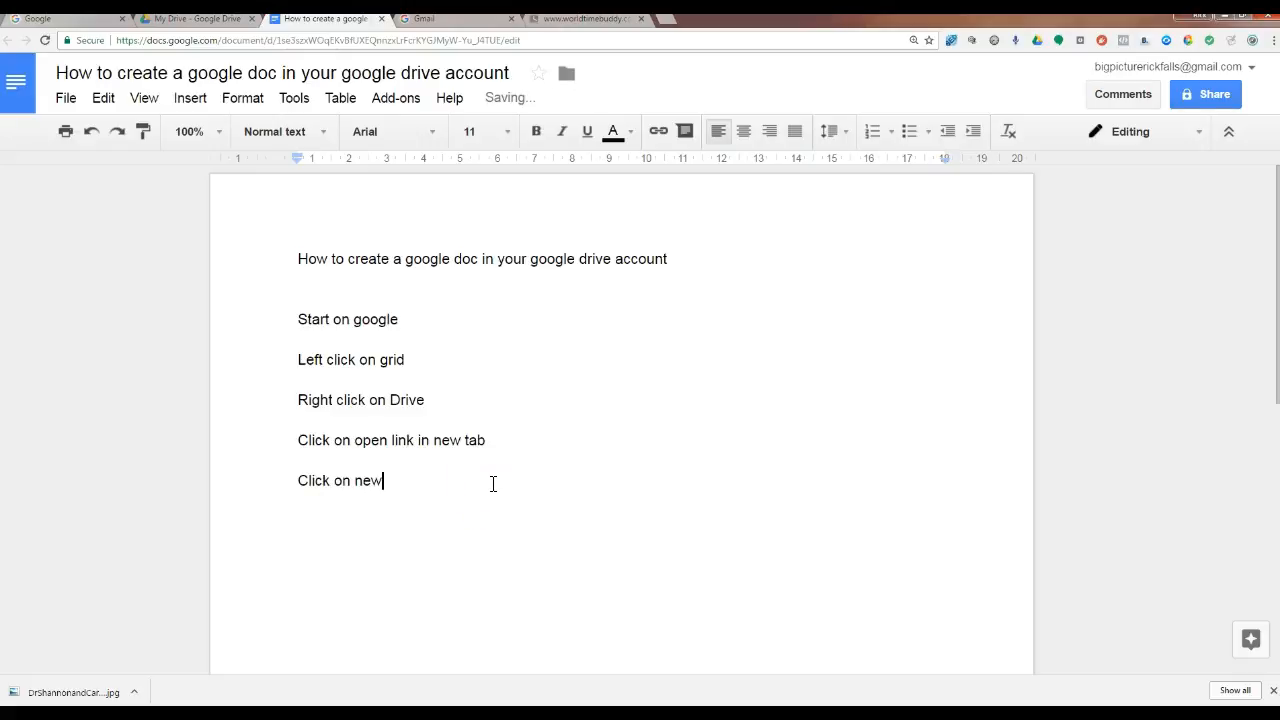
type(" (upopo")
key("Left")
key("Left")
key("Left")
key("Delete")
key("Right")
key("Delete")
key("Right")
type("left ")
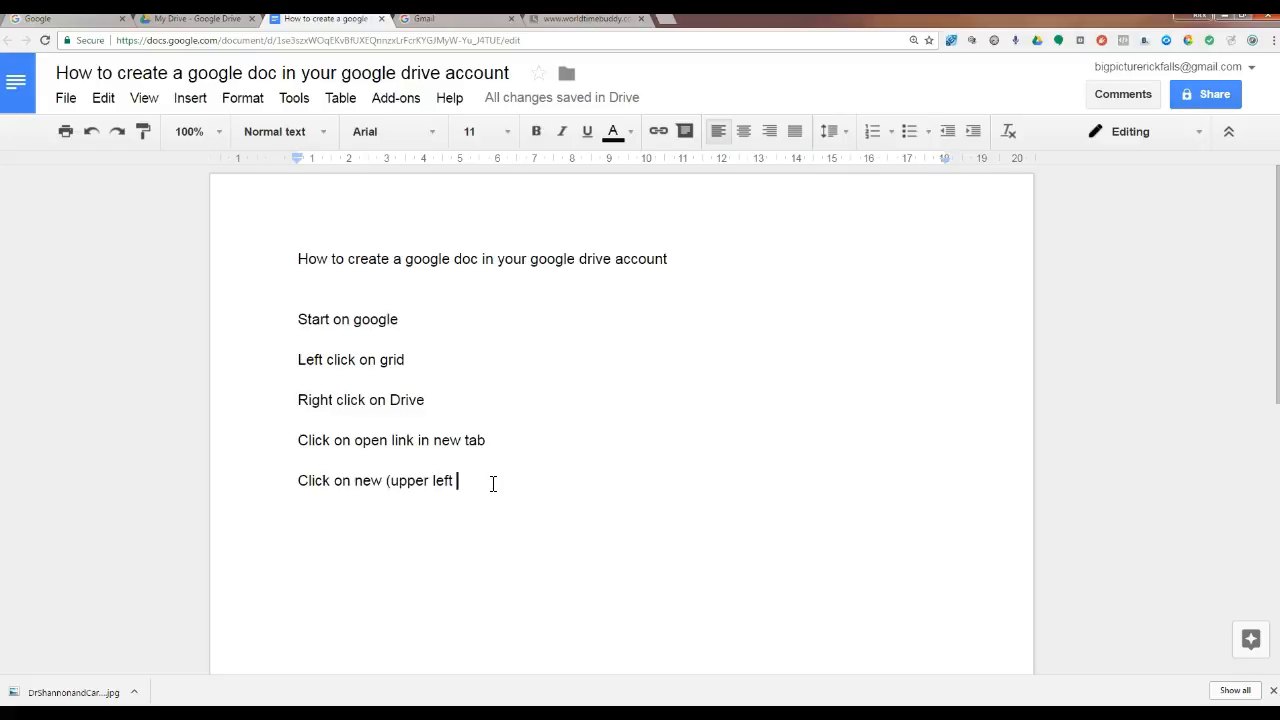
type("side)")
key("Return")
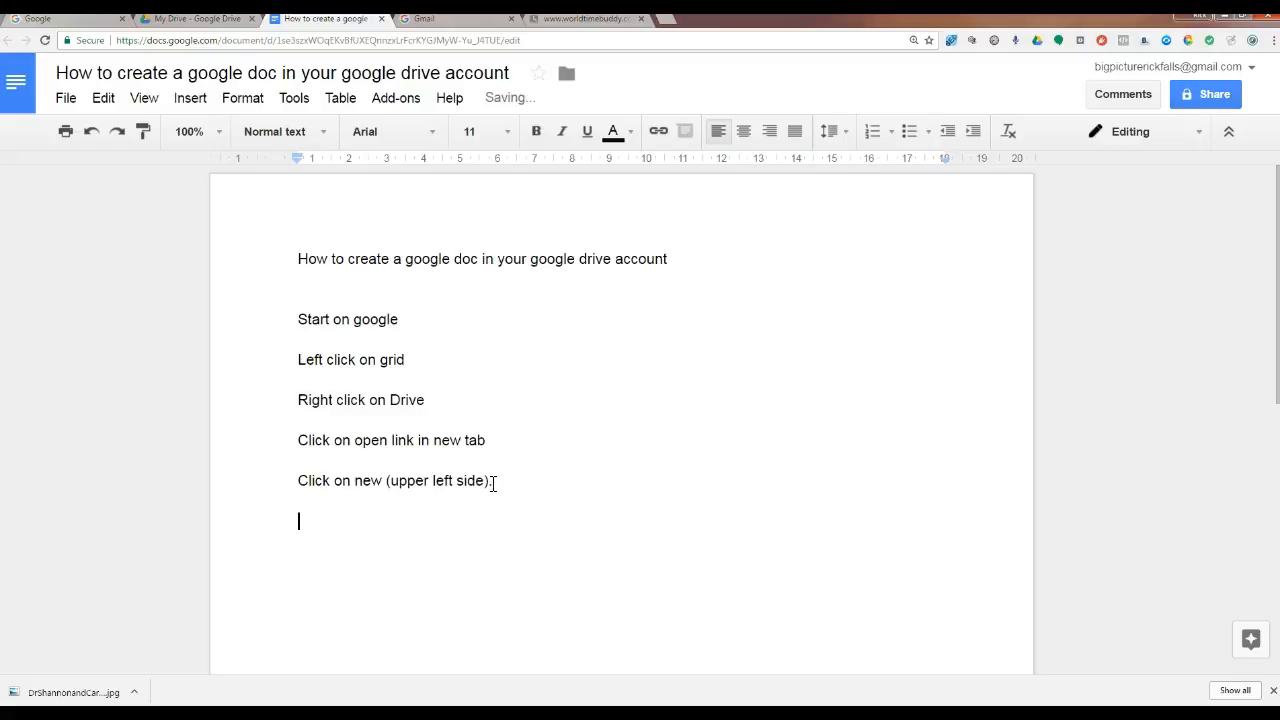
Step: Check the new folder option in Google Drive and add the line "Open new folder (and name it) or open new doc." to the instructions
left_click(226, 20)
left_click(46, 122)
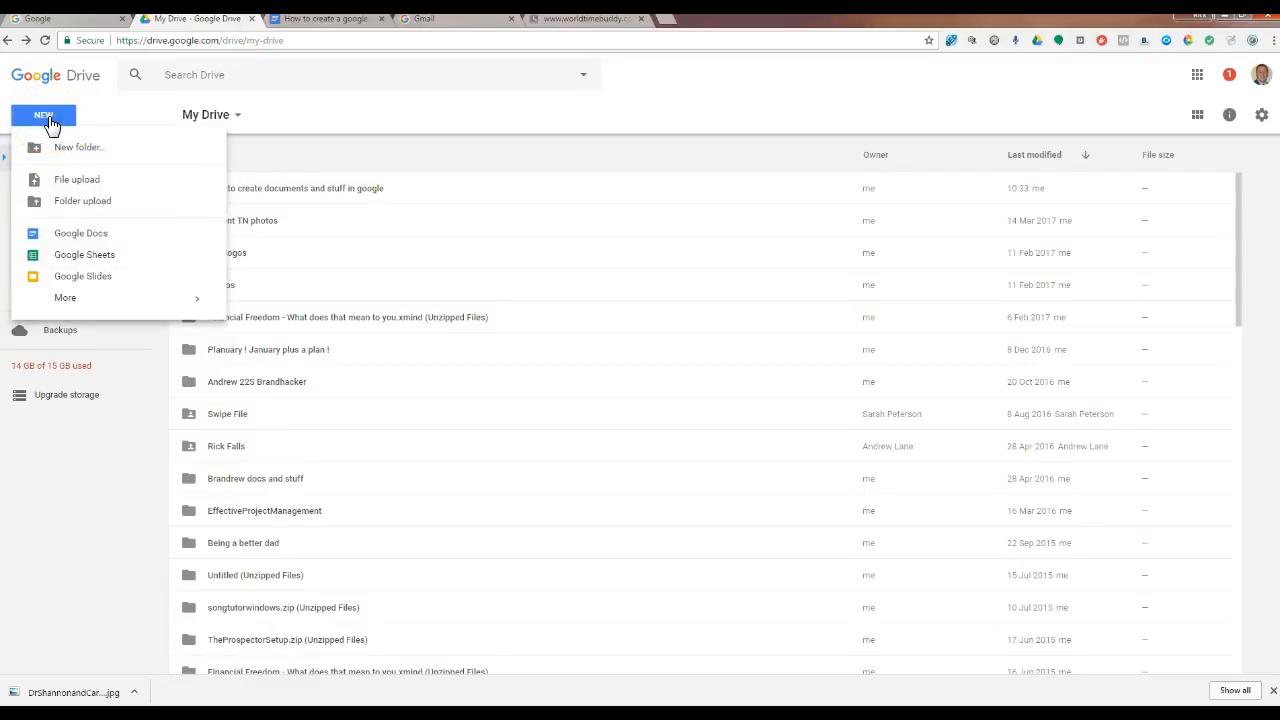
left_click(60, 148)
left_click(324, 19)
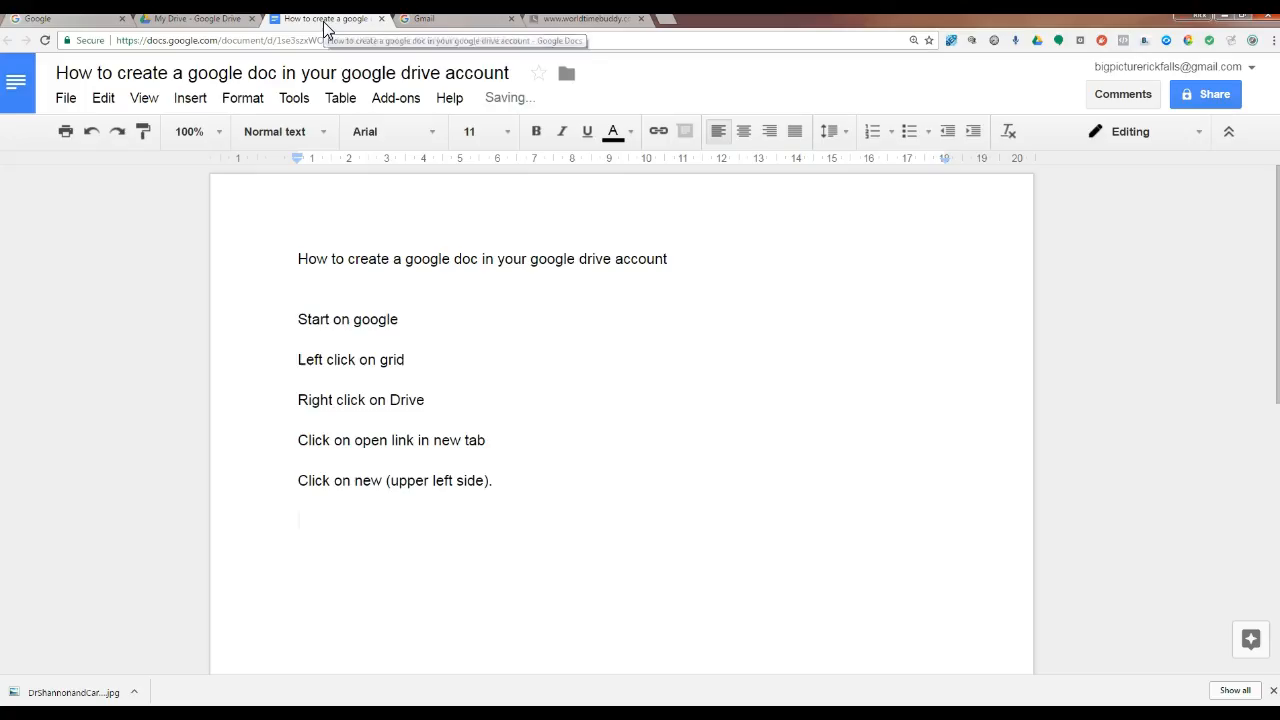
type("Ope")
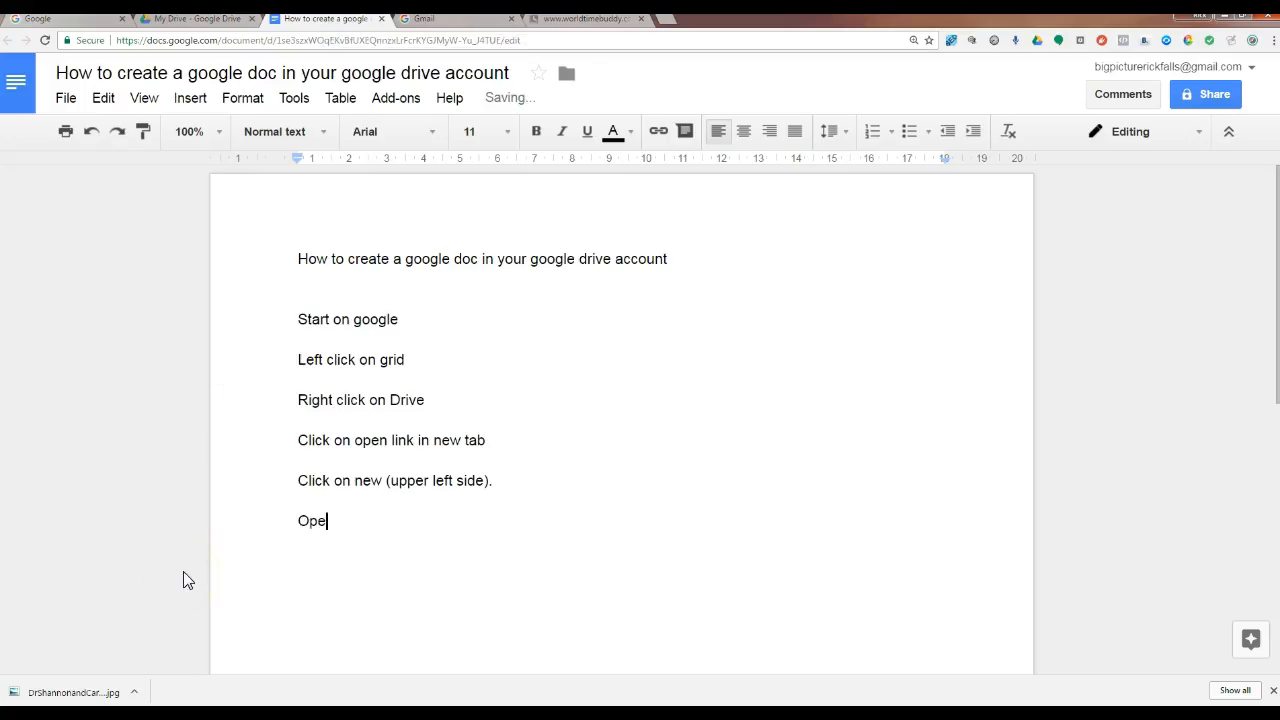
type("n nr")
key("BackSpace")
type("ew folder (and name ")
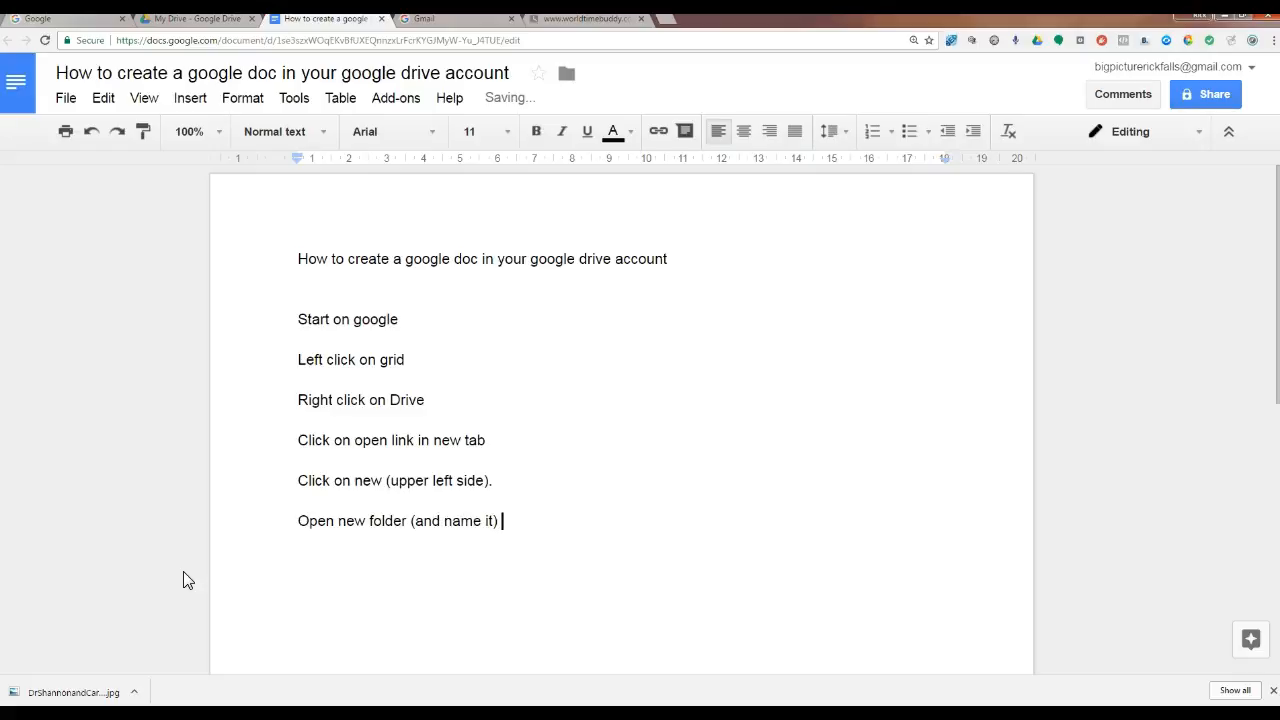
type("it) or open new doc.")
key("Return")
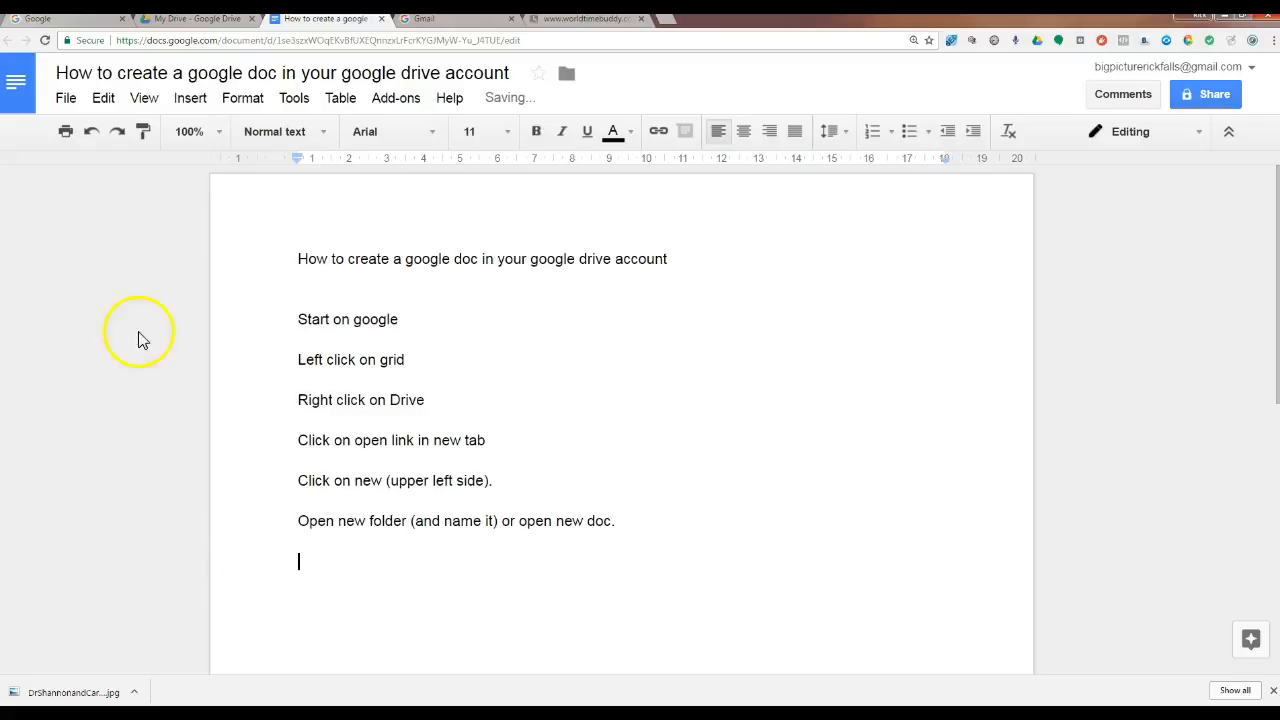
Step: Review the new-item options in Google Drive and add the line "Share the google doc with others . . ." to the instructions, correcting "Sharew" to "Share"
left_click(210, 20)
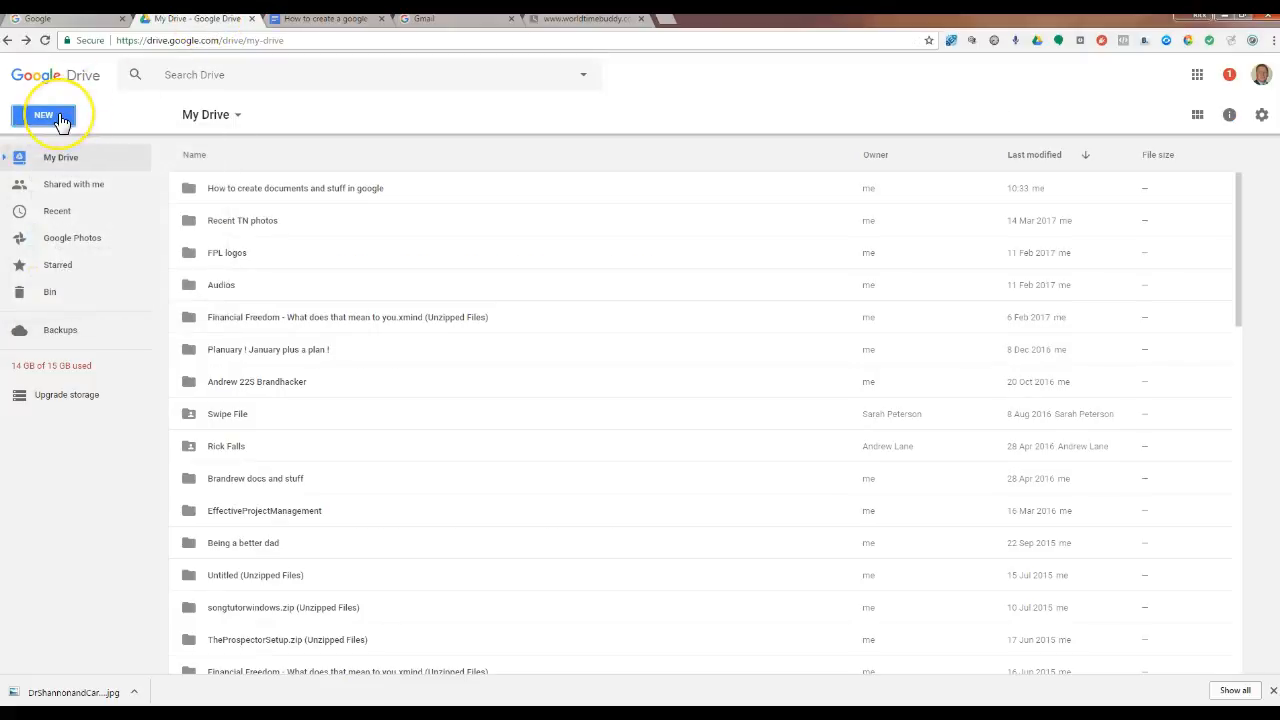
left_click(58, 117)
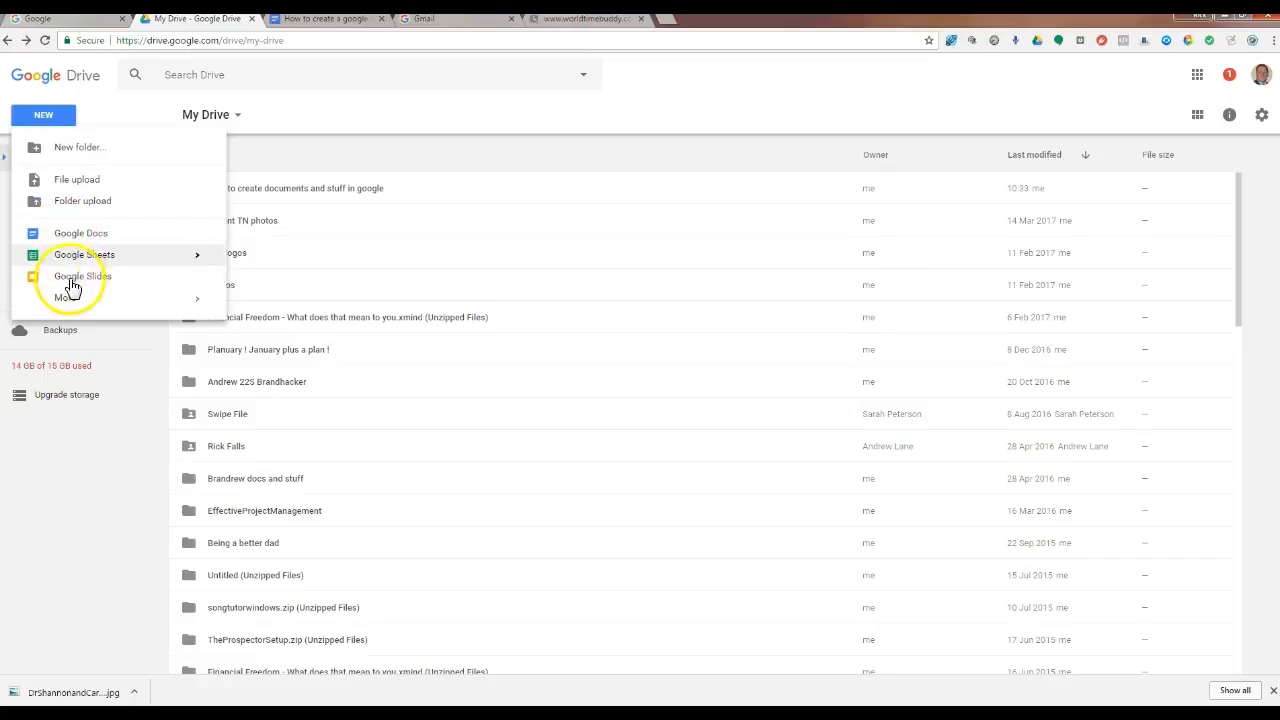
mouse_move(82, 309)
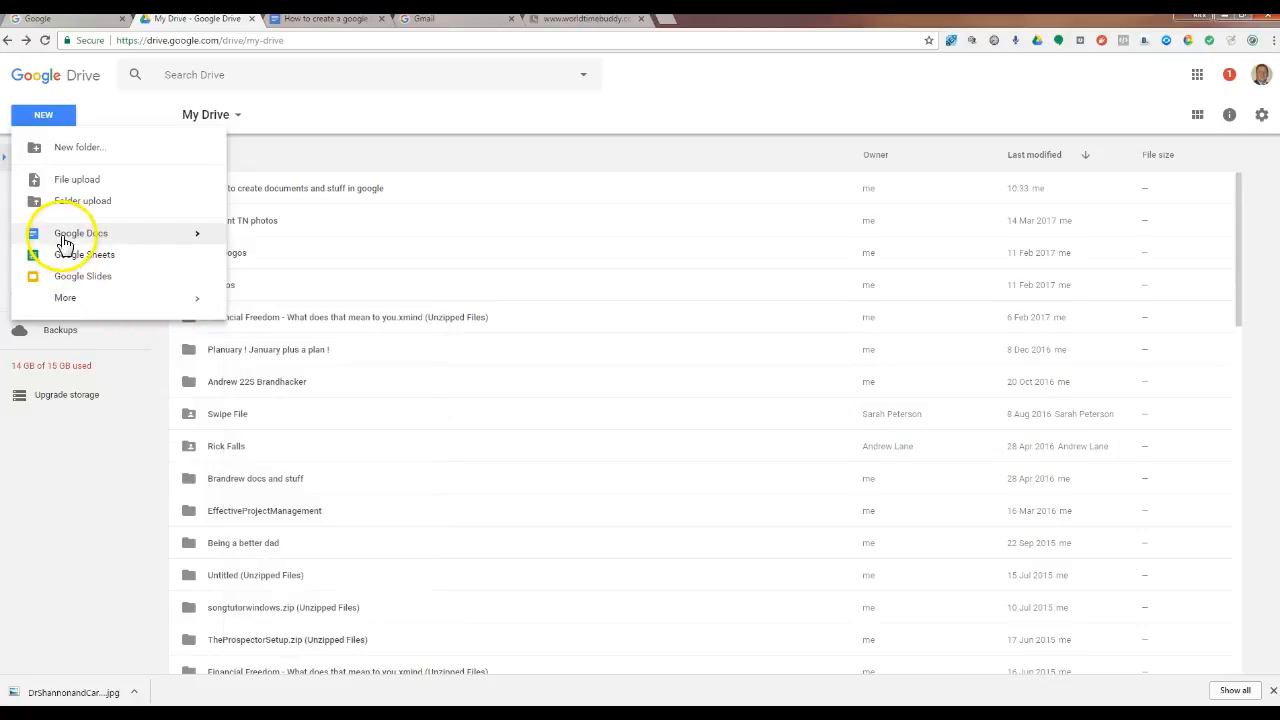
left_click(322, 20)
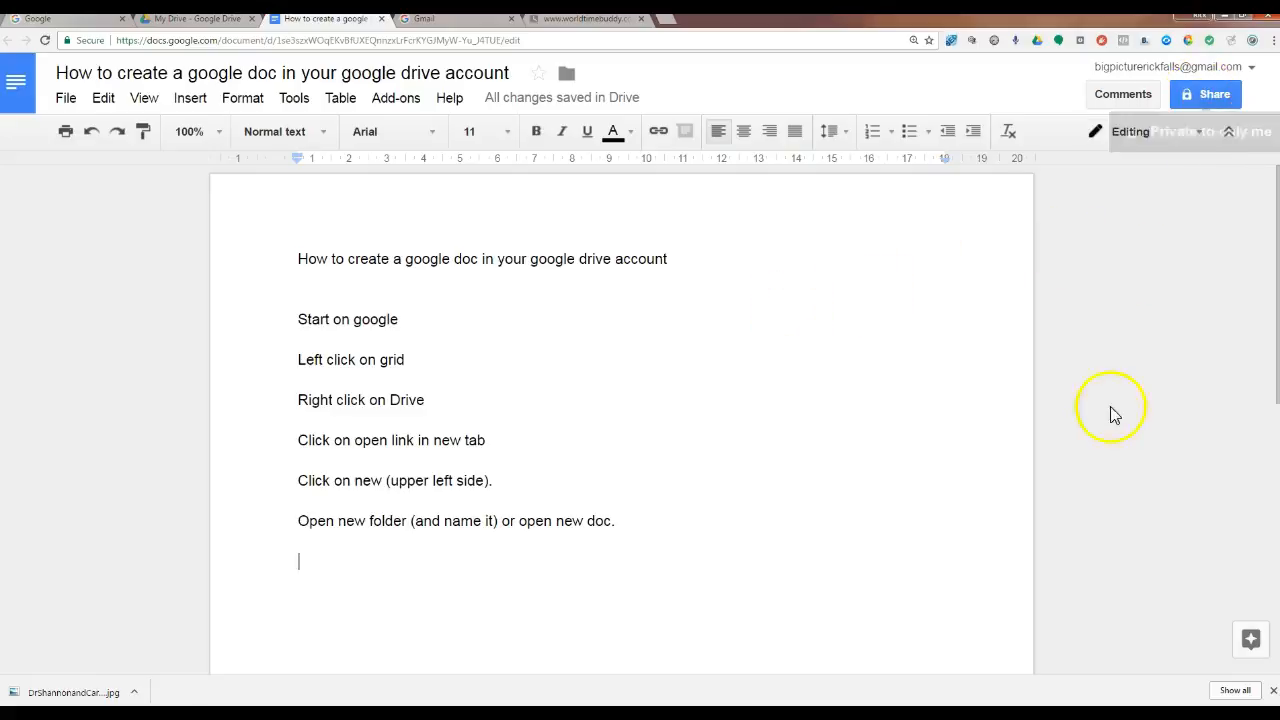
type("Sharew the google doc")
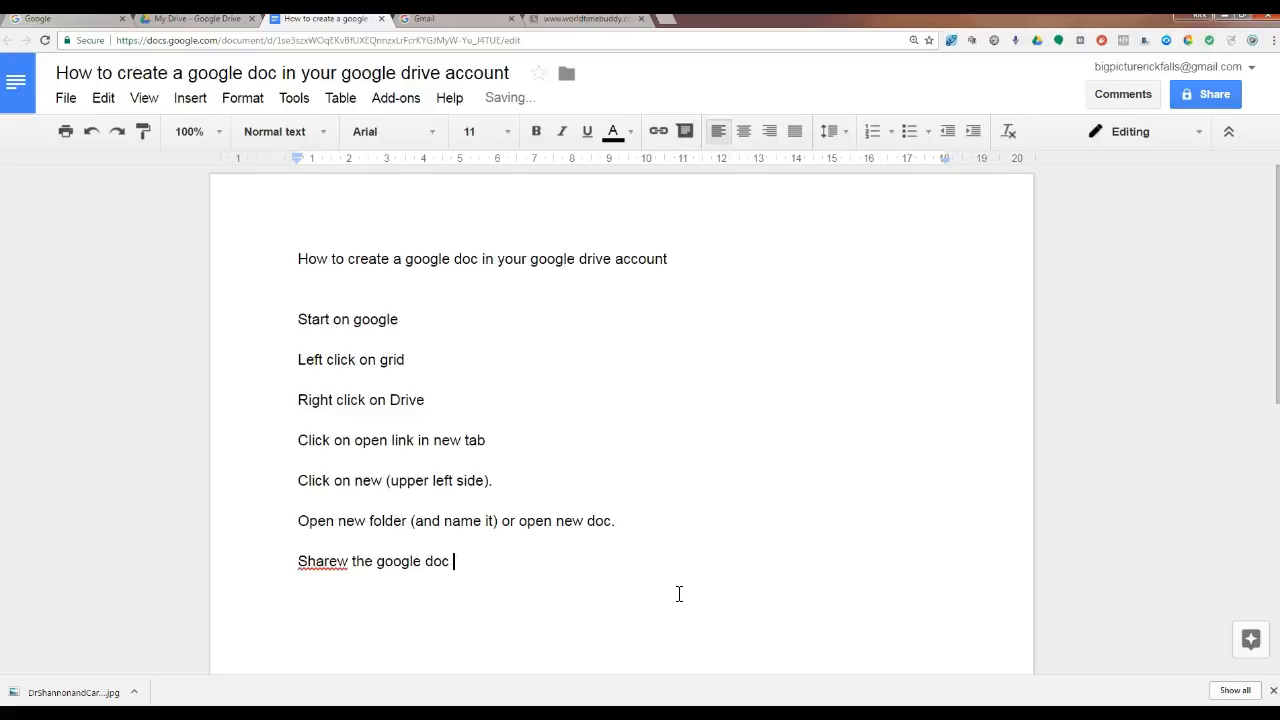
type(" with others")
right_click(318, 568)
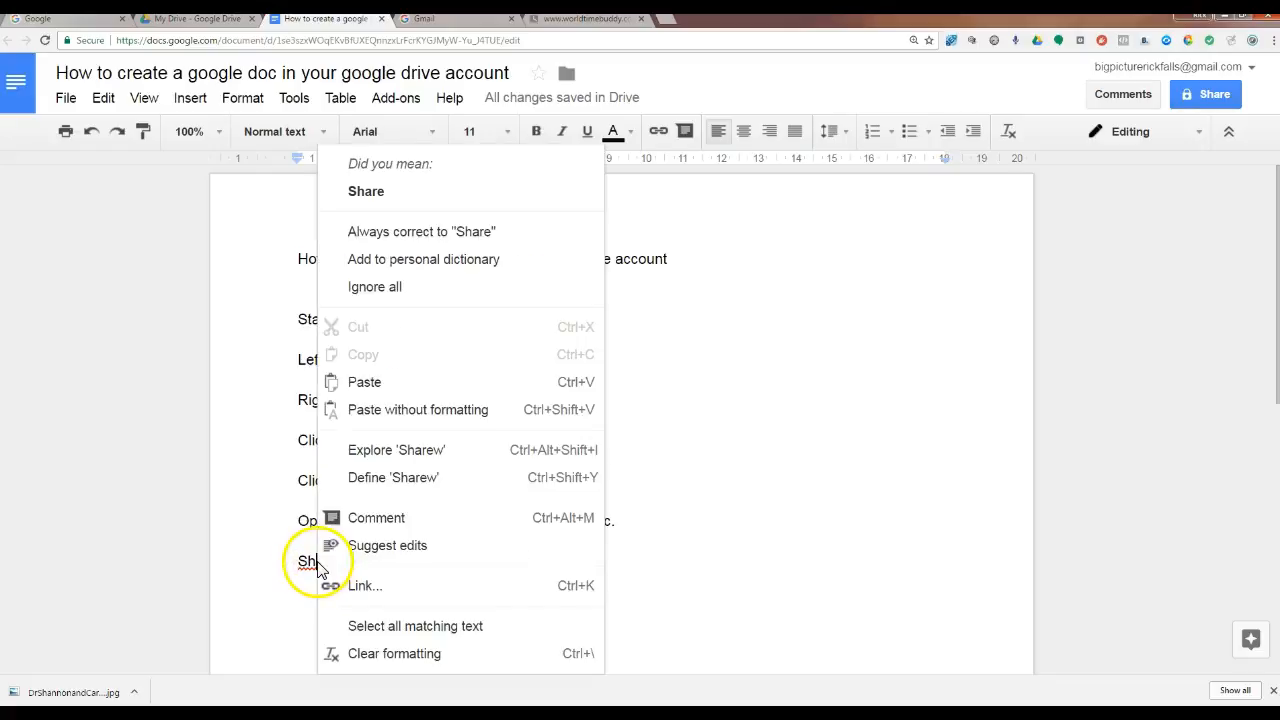
left_click(366, 191)
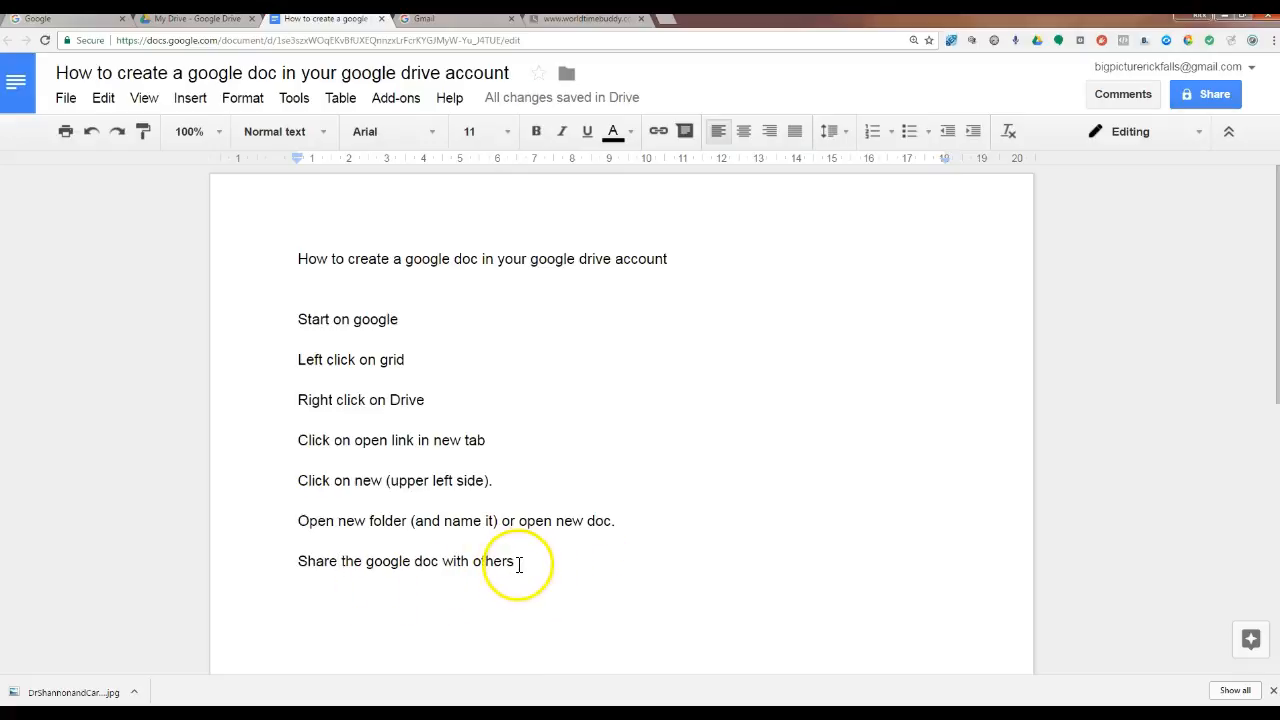
left_click(569, 563)
type(". . .")
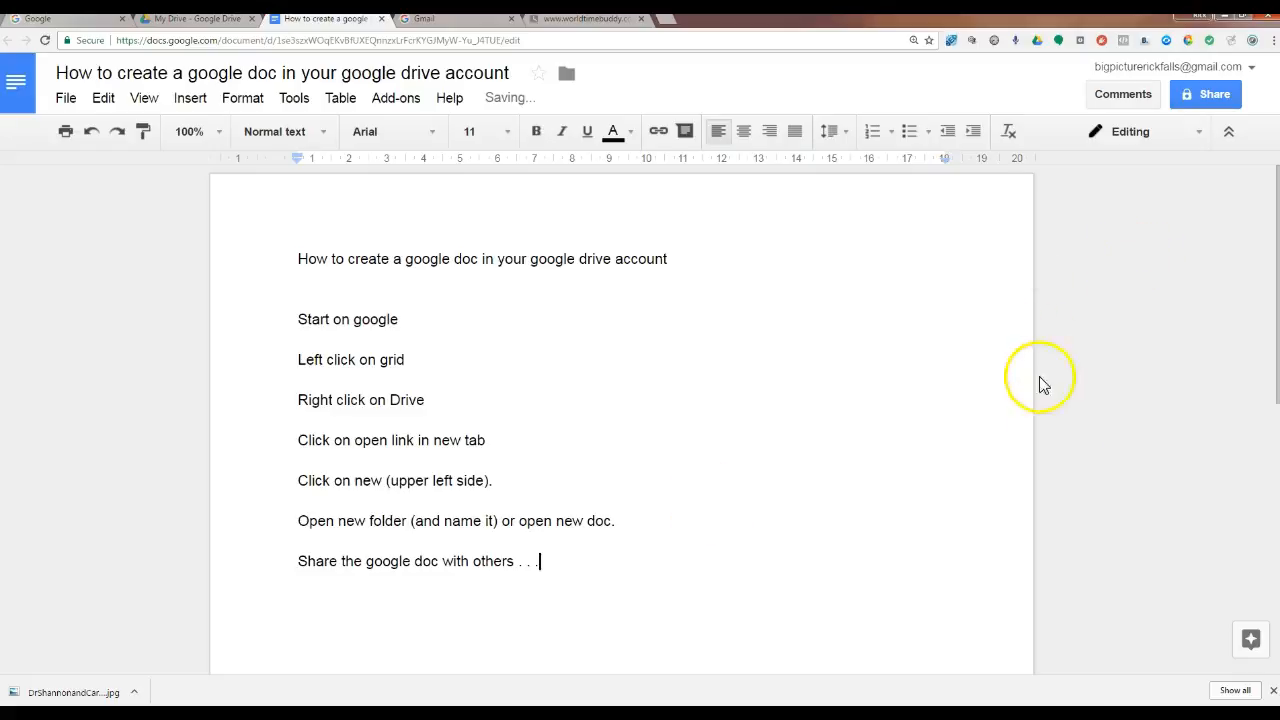
Step: Turn on link sharing for the document so anyone with the link can view, and copy the shareable link
left_click(1204, 98)
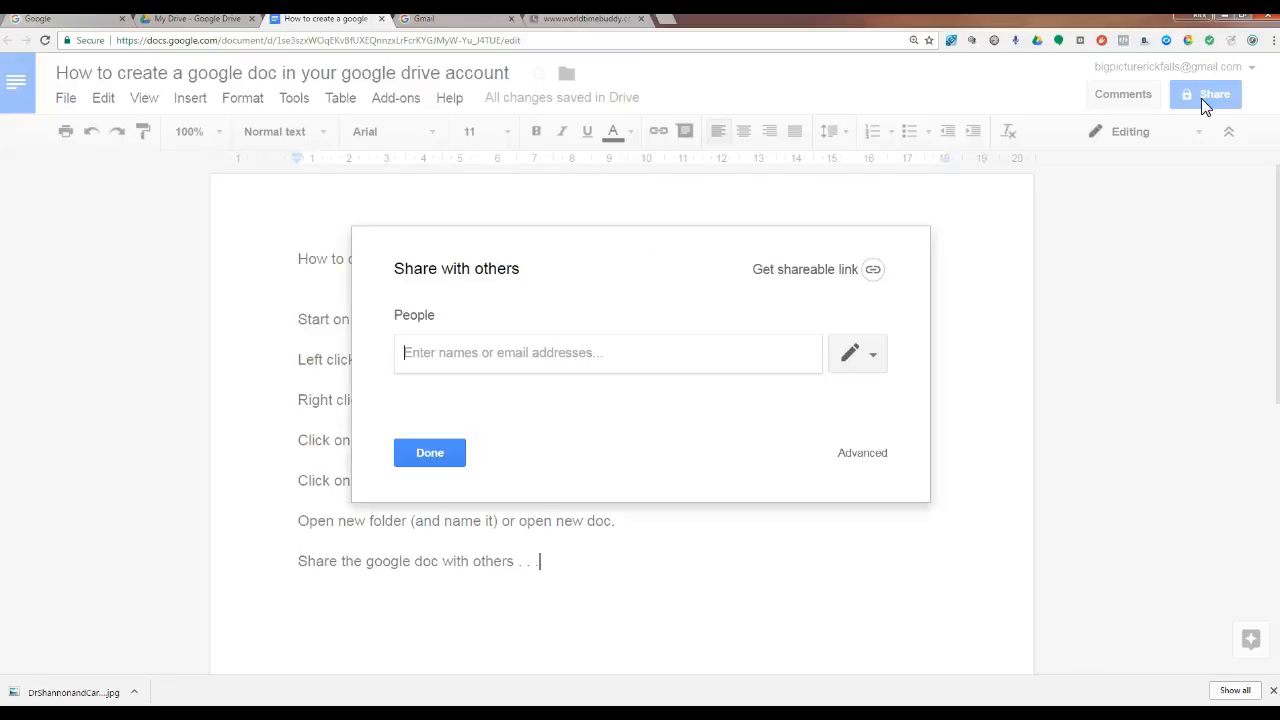
left_click(872, 274)
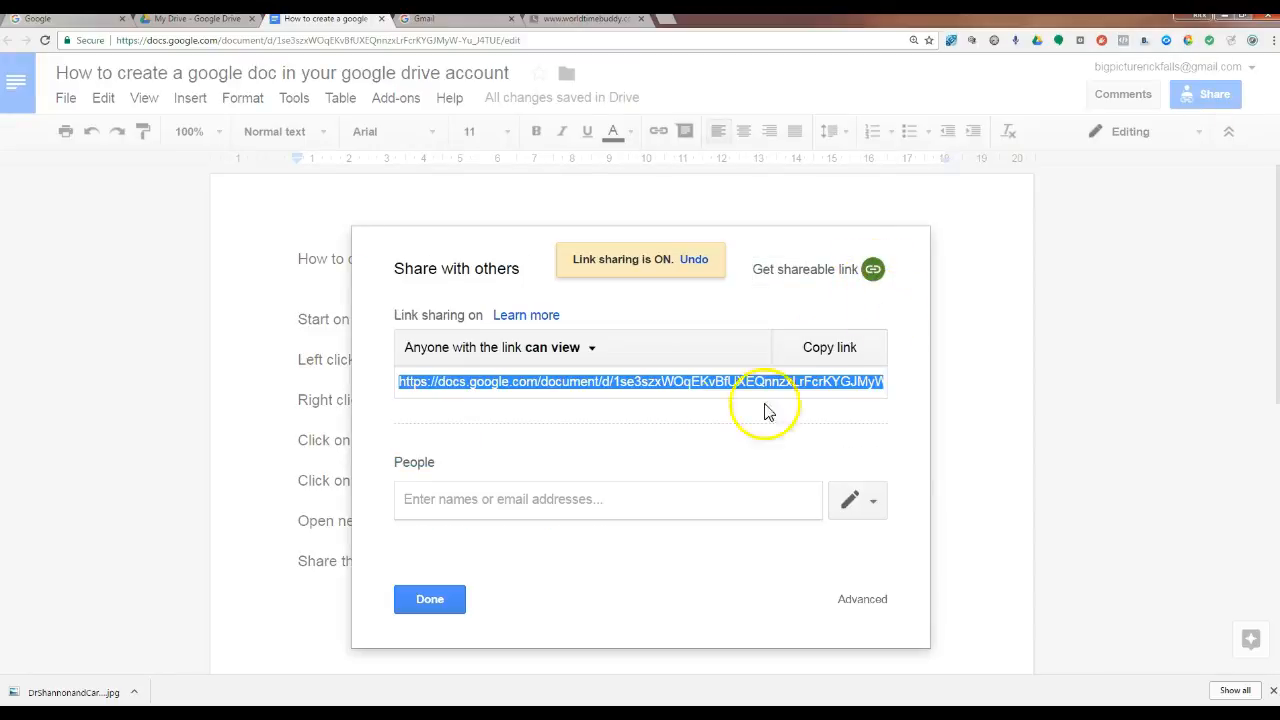
right_click(645, 392)
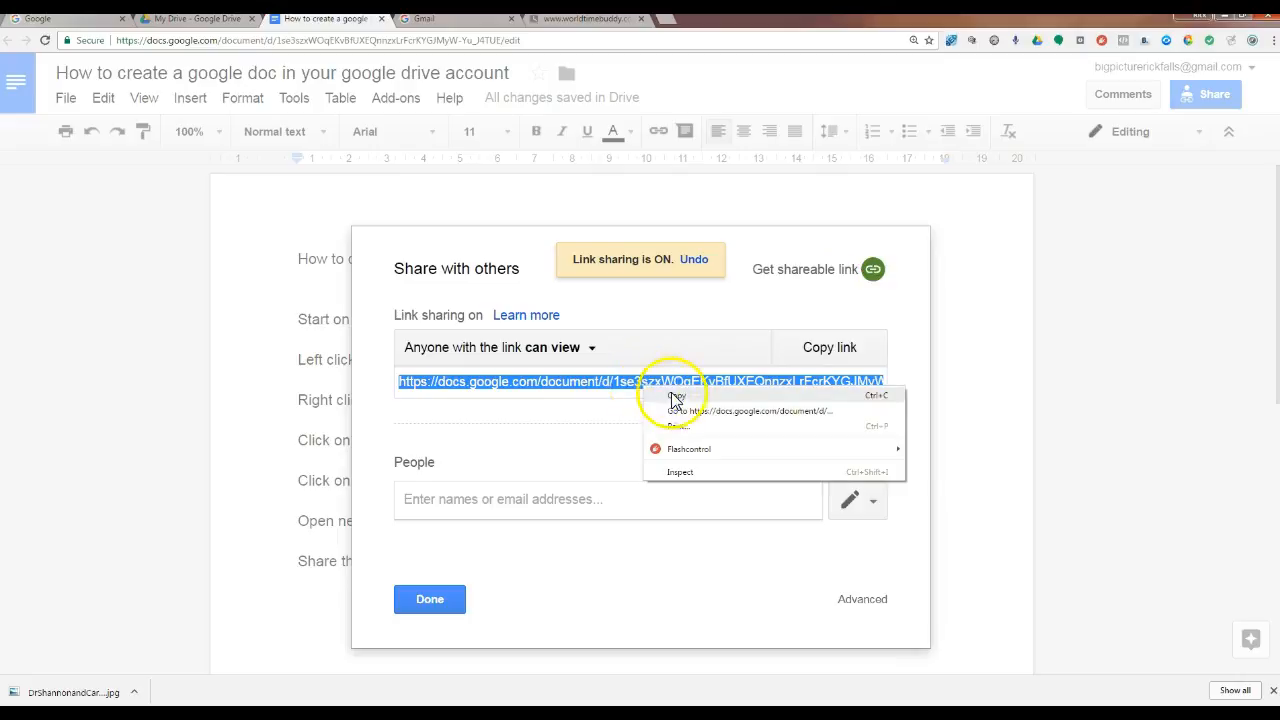
left_click(680, 399)
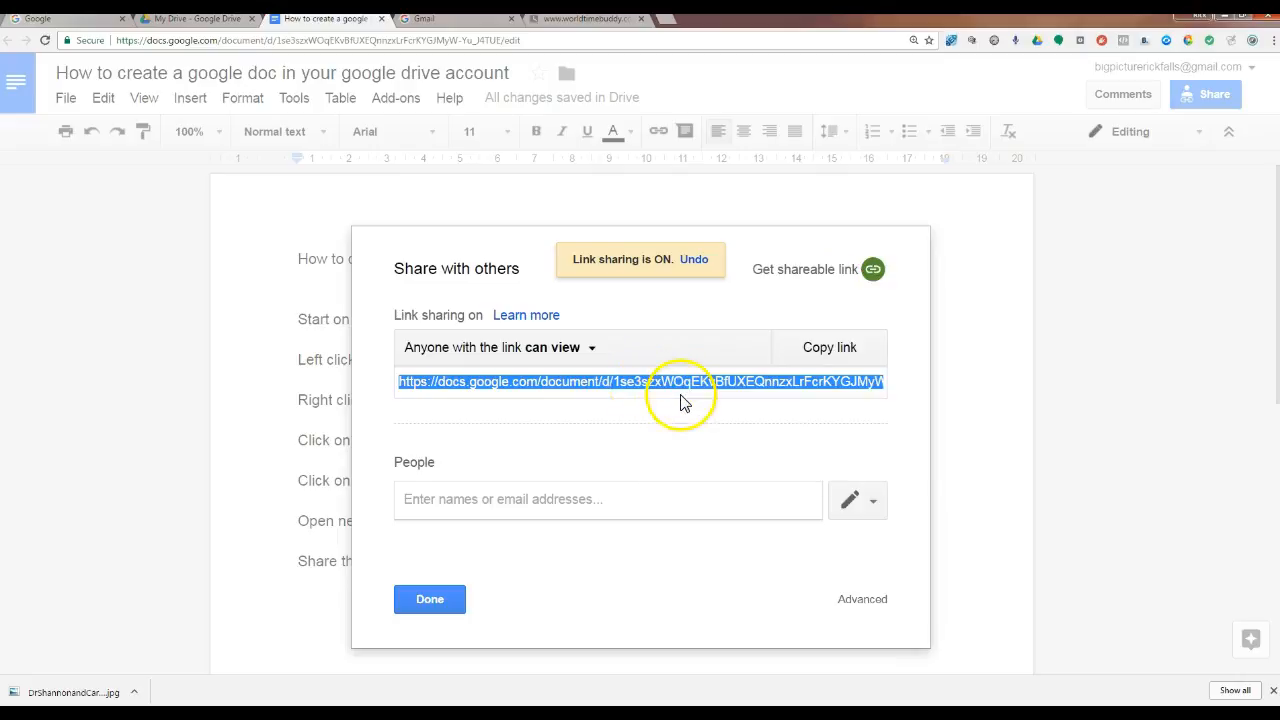
Step: Close the sharing settings and start a new instruction line reading "Get sharable", correcting the misspelled "GHet" to "Get"
left_click(425, 607)
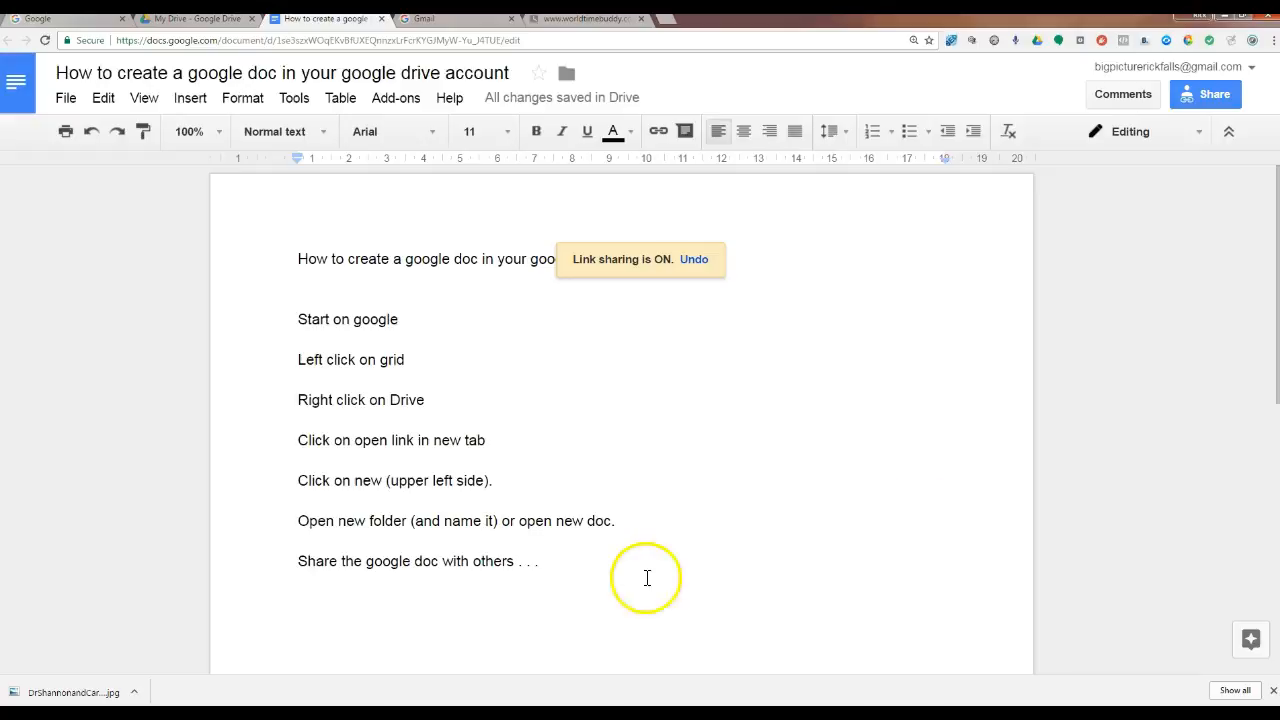
key("Return")
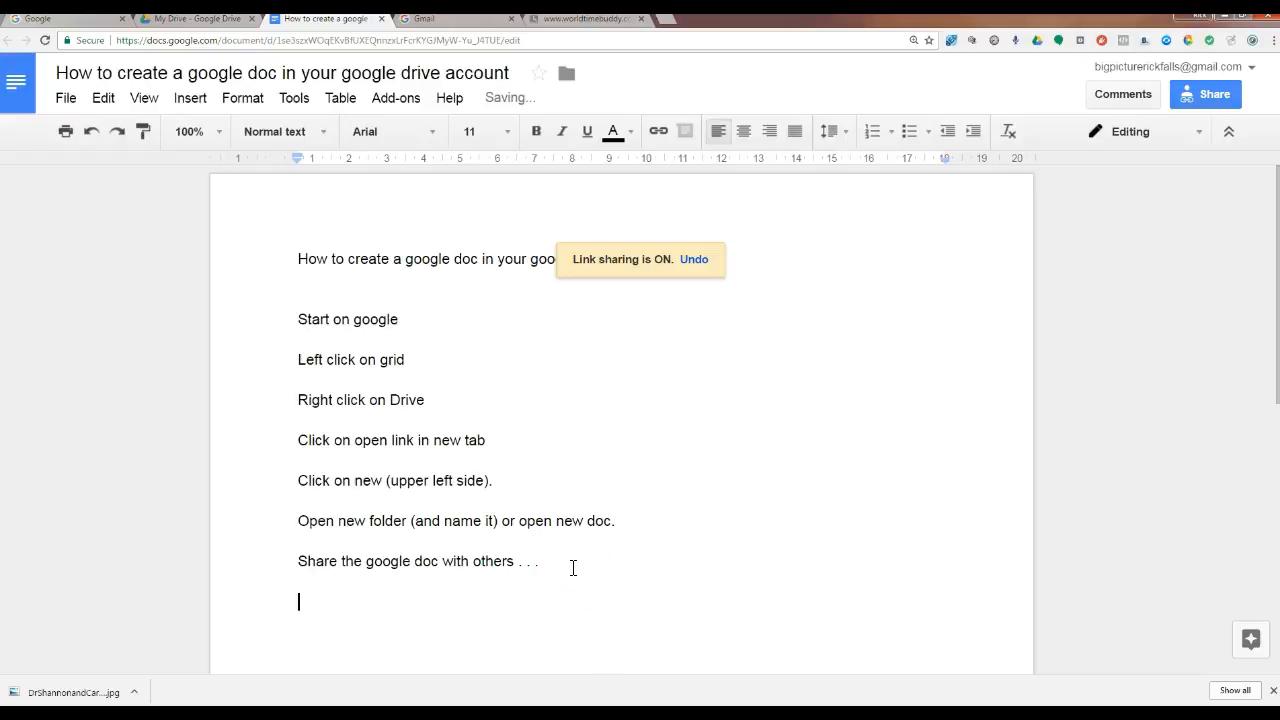
type("GHet sharable")
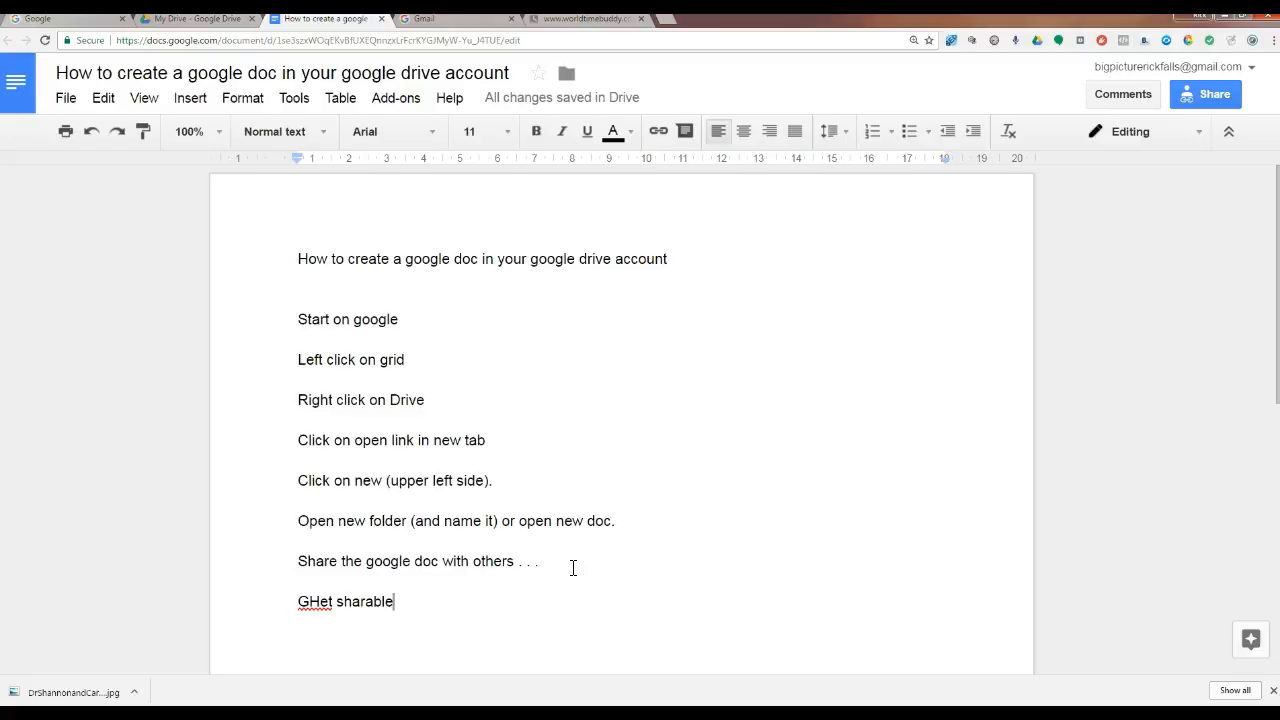
right_click(316, 605)
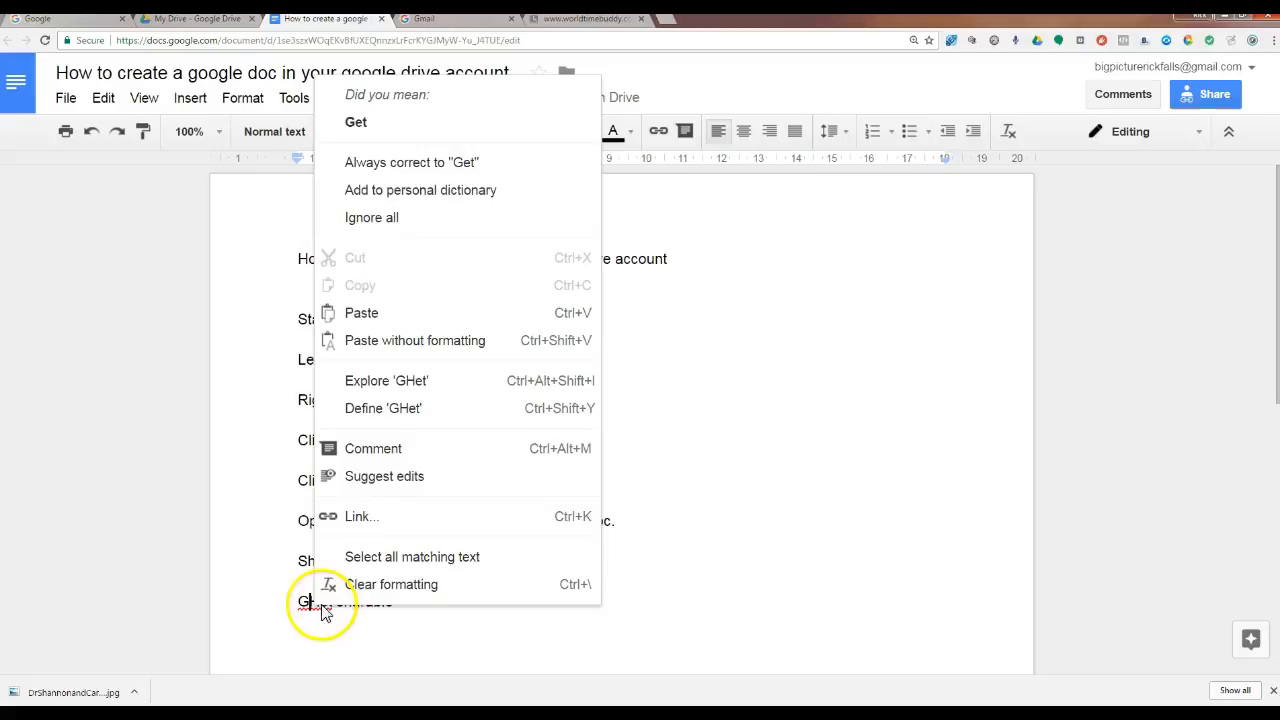
left_click(354, 122)
left_click(383, 601)
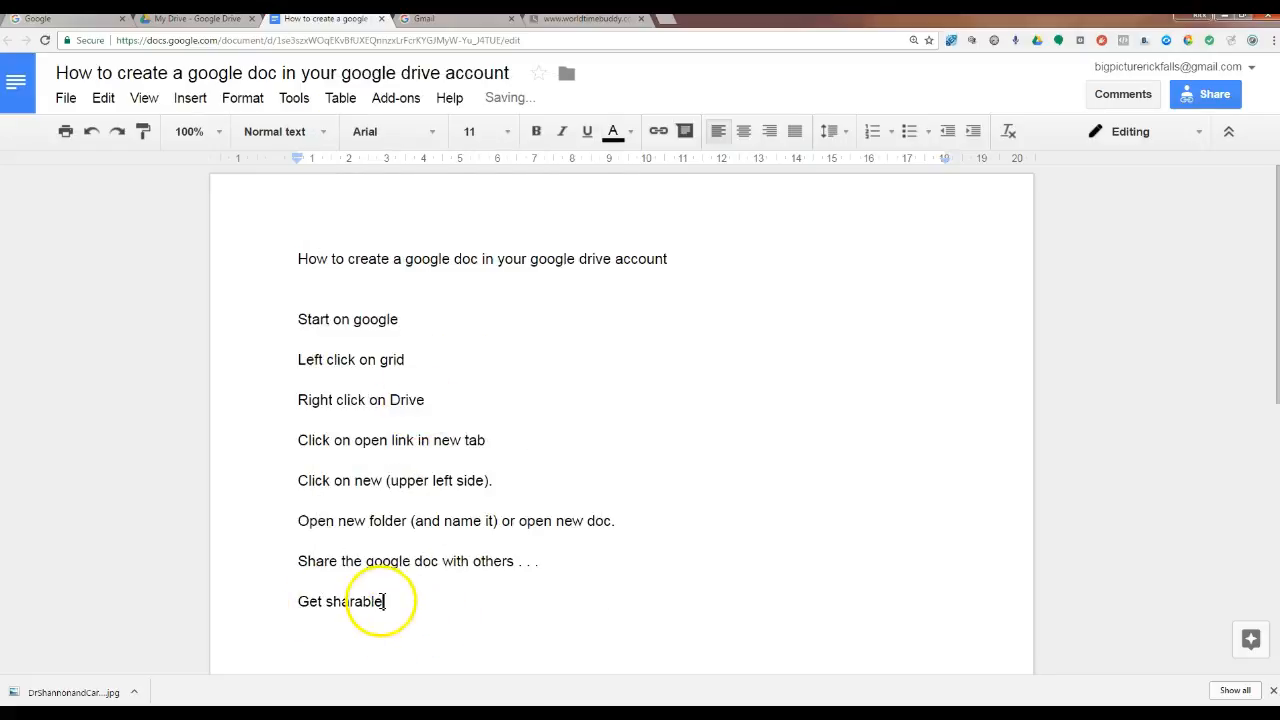
Step: Extend the "Get sharable" line with "link by clicking on share in upper right corner, then"
type("link by clicking on share in upper")
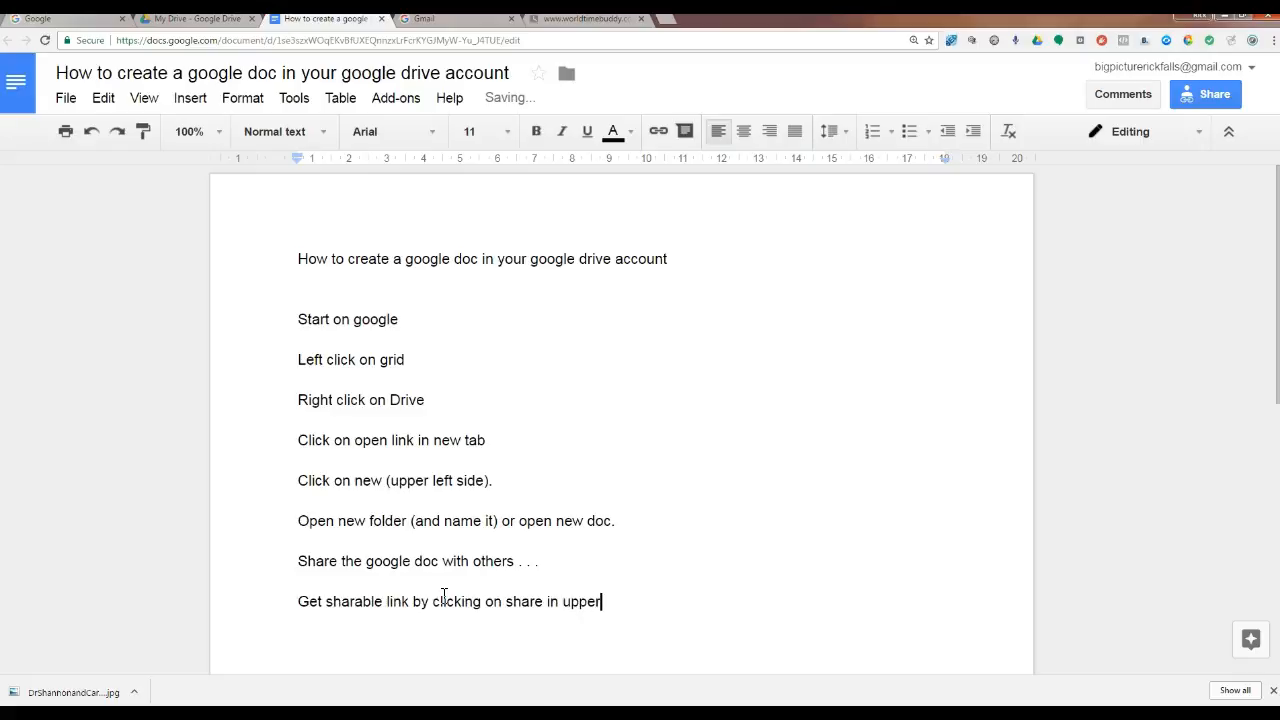
type(" right coe")
type("ner, then")
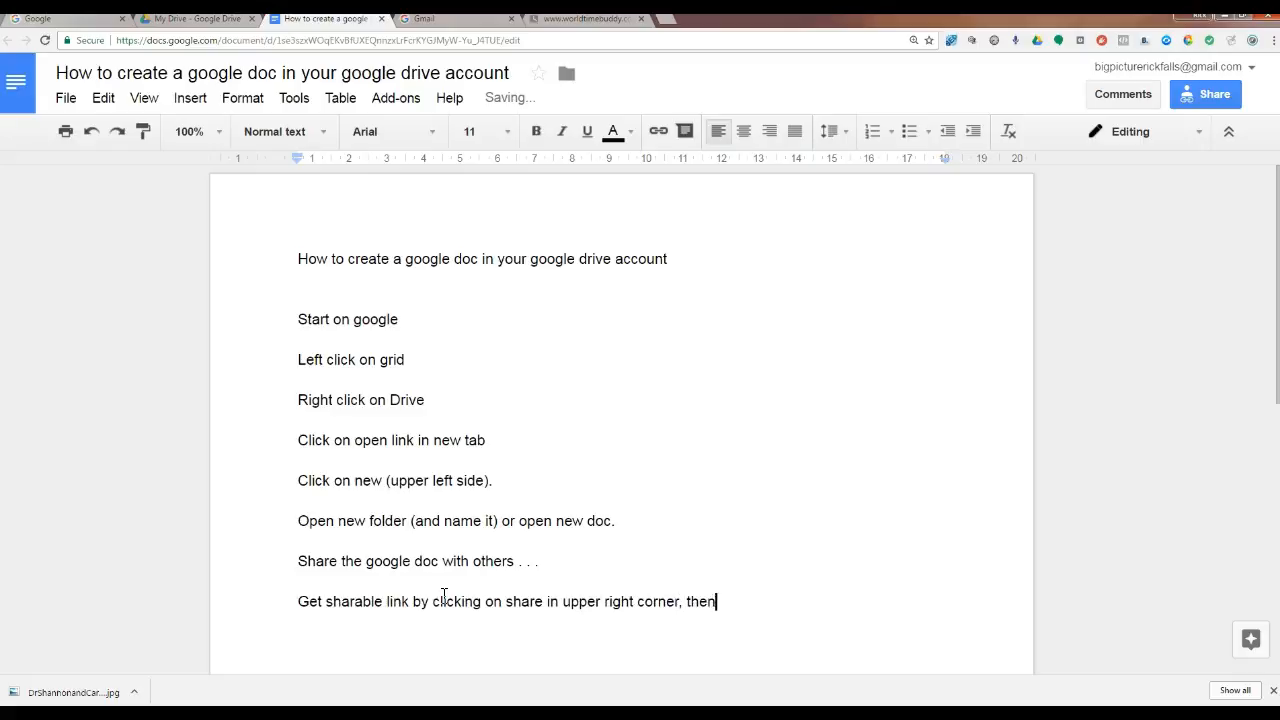
type("cu")
key("BackSpace")
key("BackSpace")
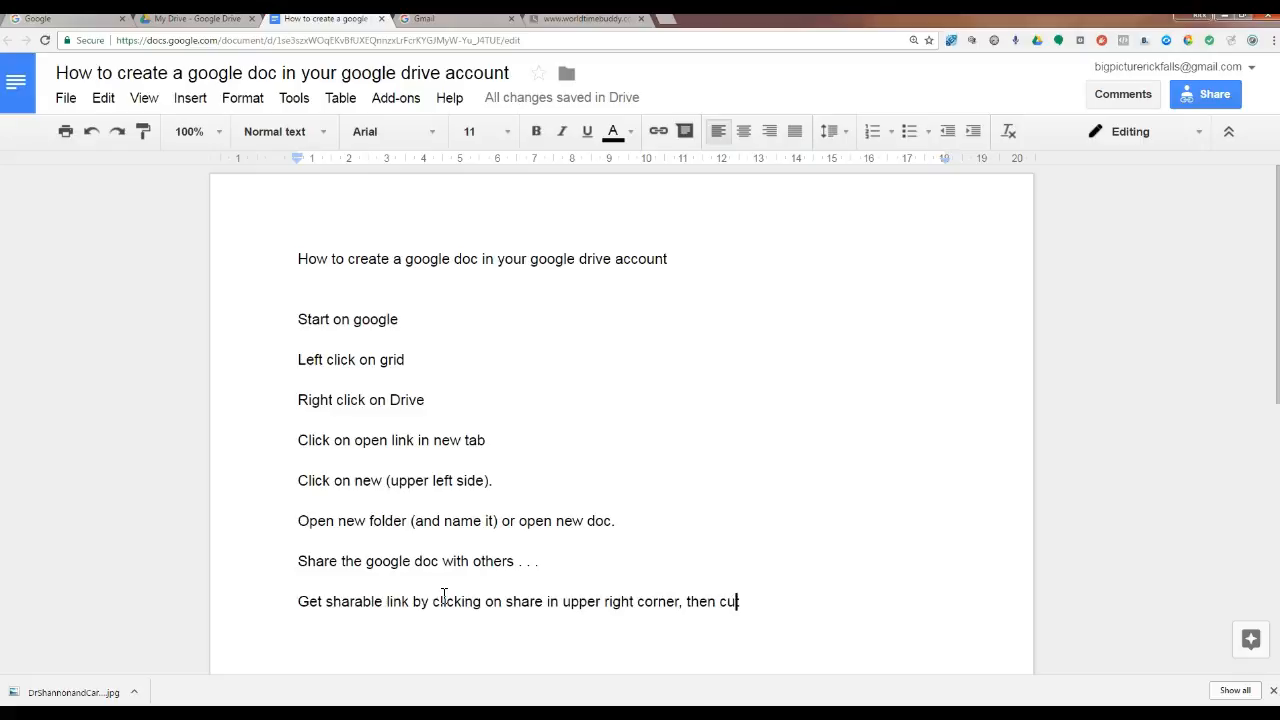
key("Delete")
key("Delete")
key("Delete")
Step: Finish the line with "copy and paste link to wherever you want to share it." and break it before "then"
type("copy and pa")
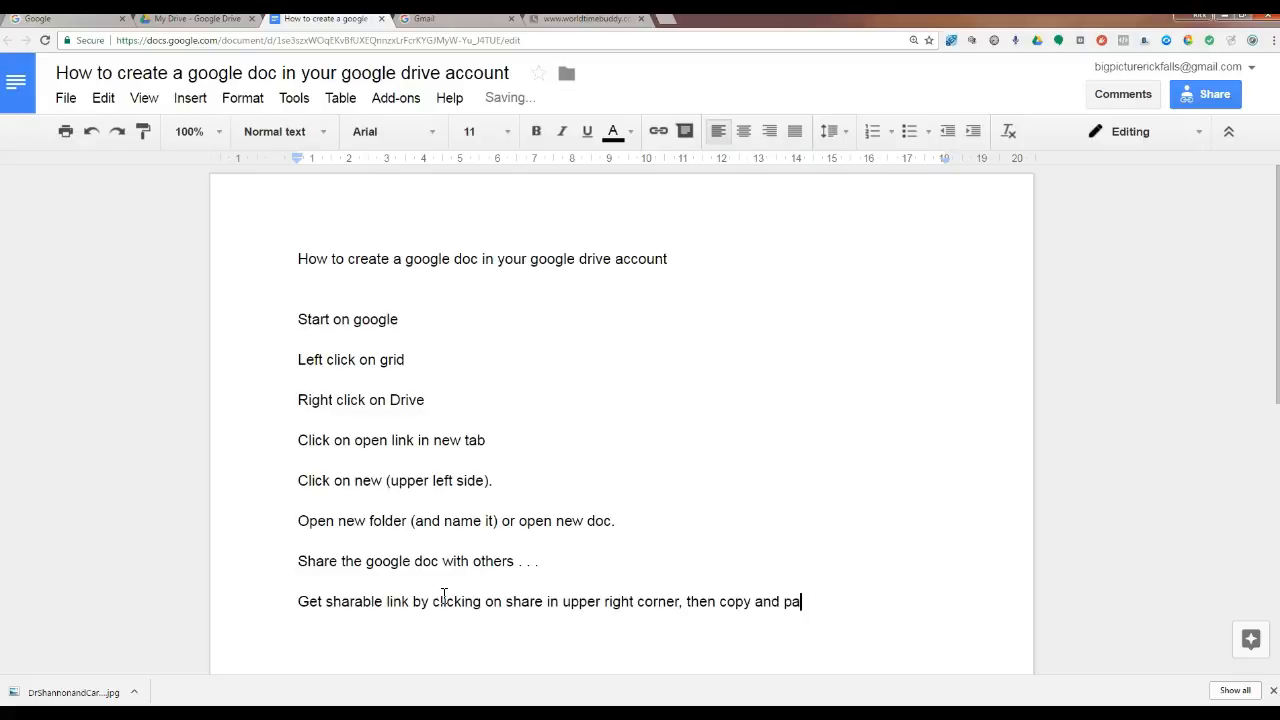
type("ste link to wherever you wa")
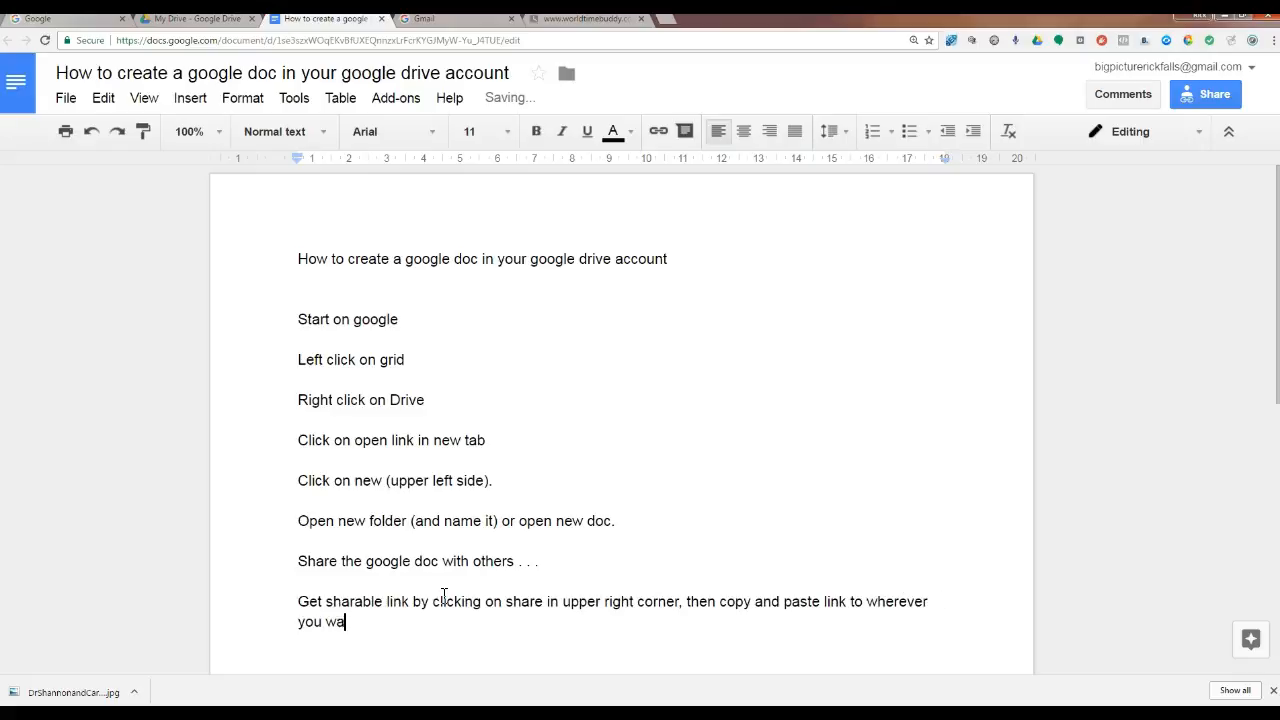
type("nt to share it.")
left_click(688, 601)
key("Return")
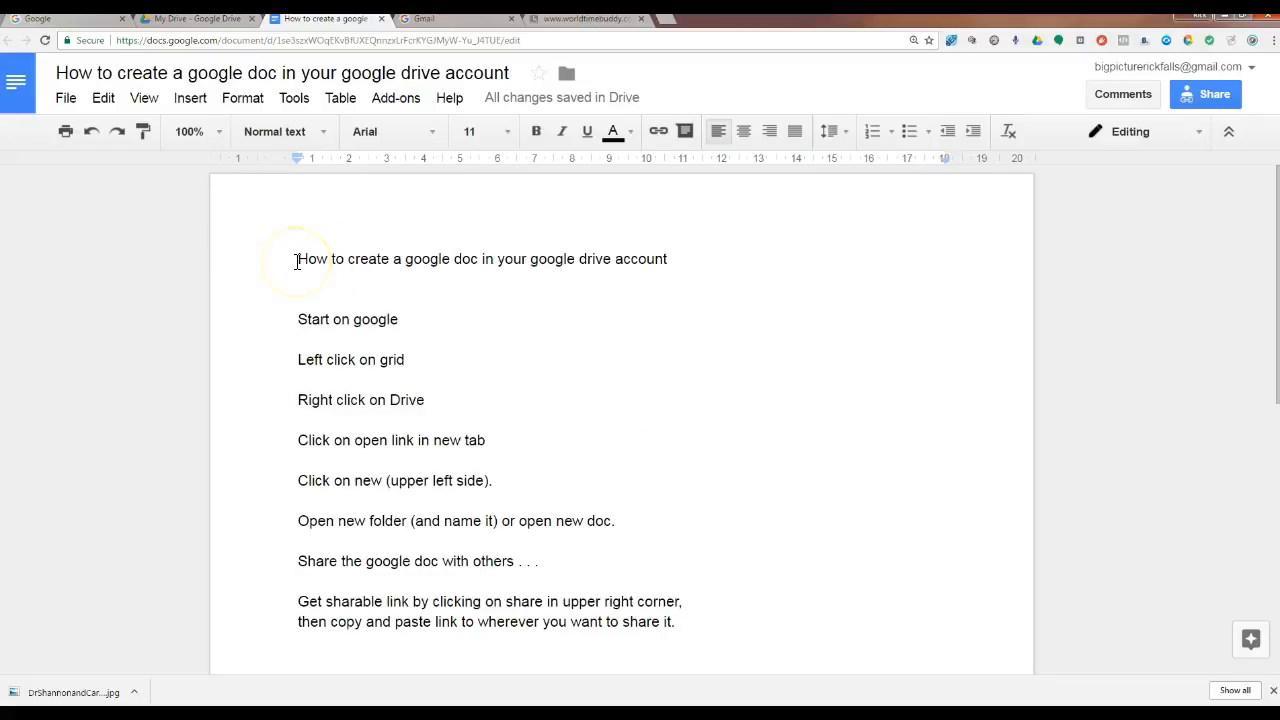
Step: Format the heading "How to create a google doc in your google drive account" in 14-point bold
left_click_drag(296, 262, 691, 246)
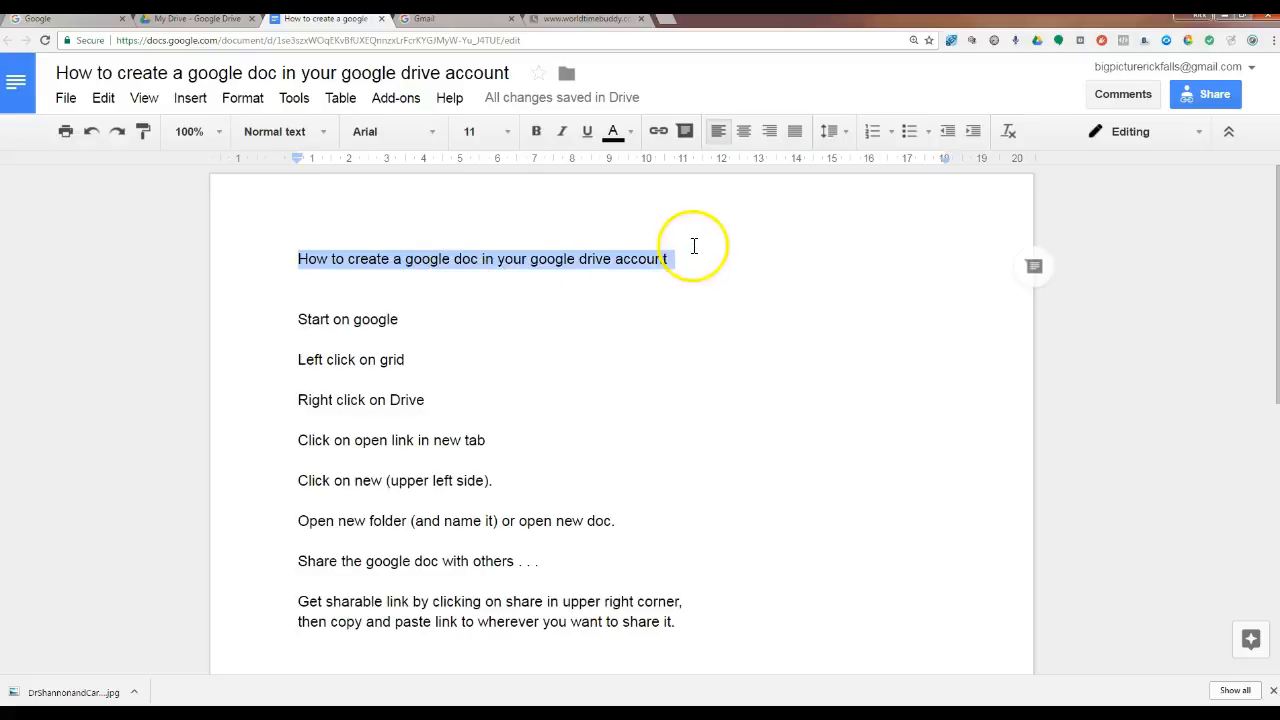
left_click(506, 136)
left_click(484, 301)
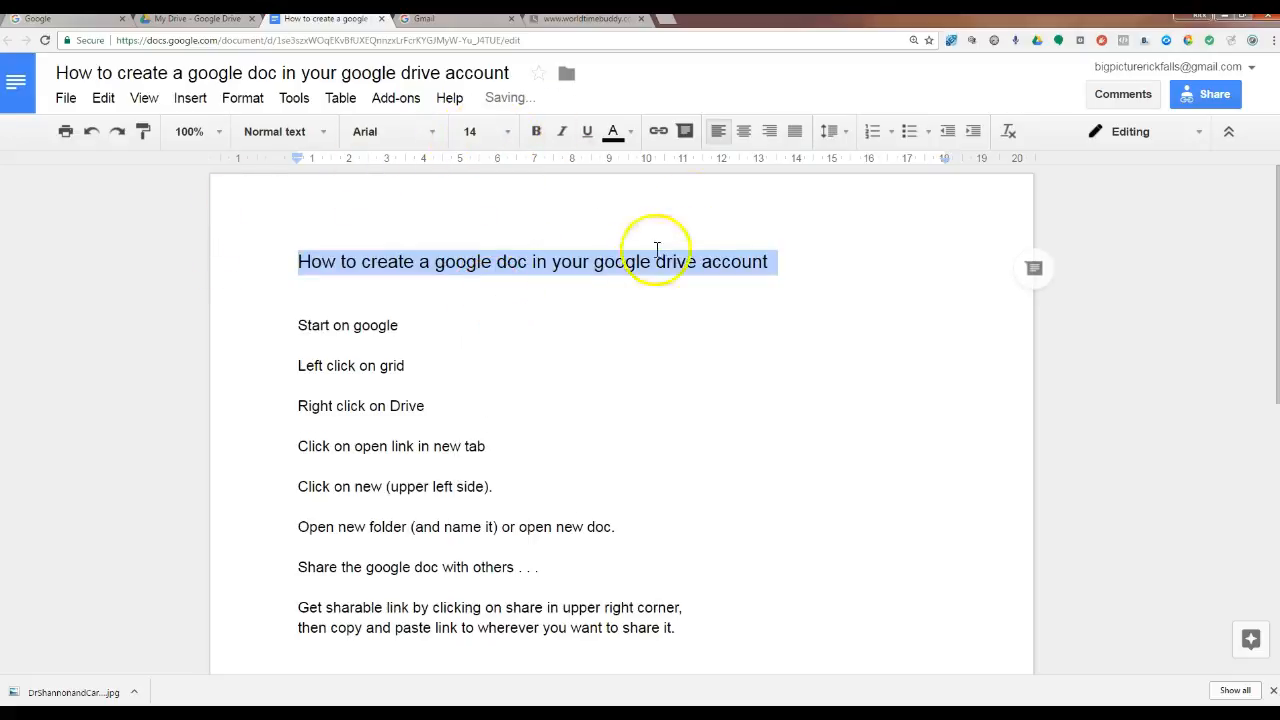
left_click(536, 131)
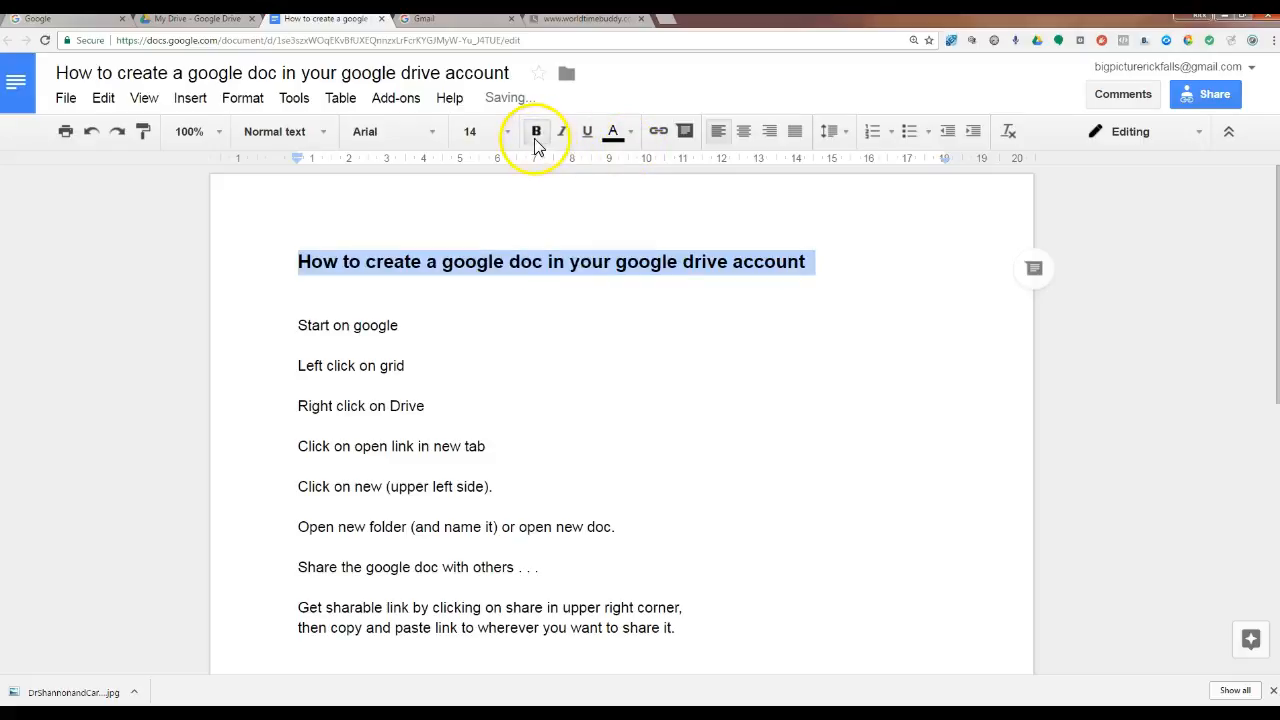
left_click(685, 350)
scroll(815, 440, "down", 3)
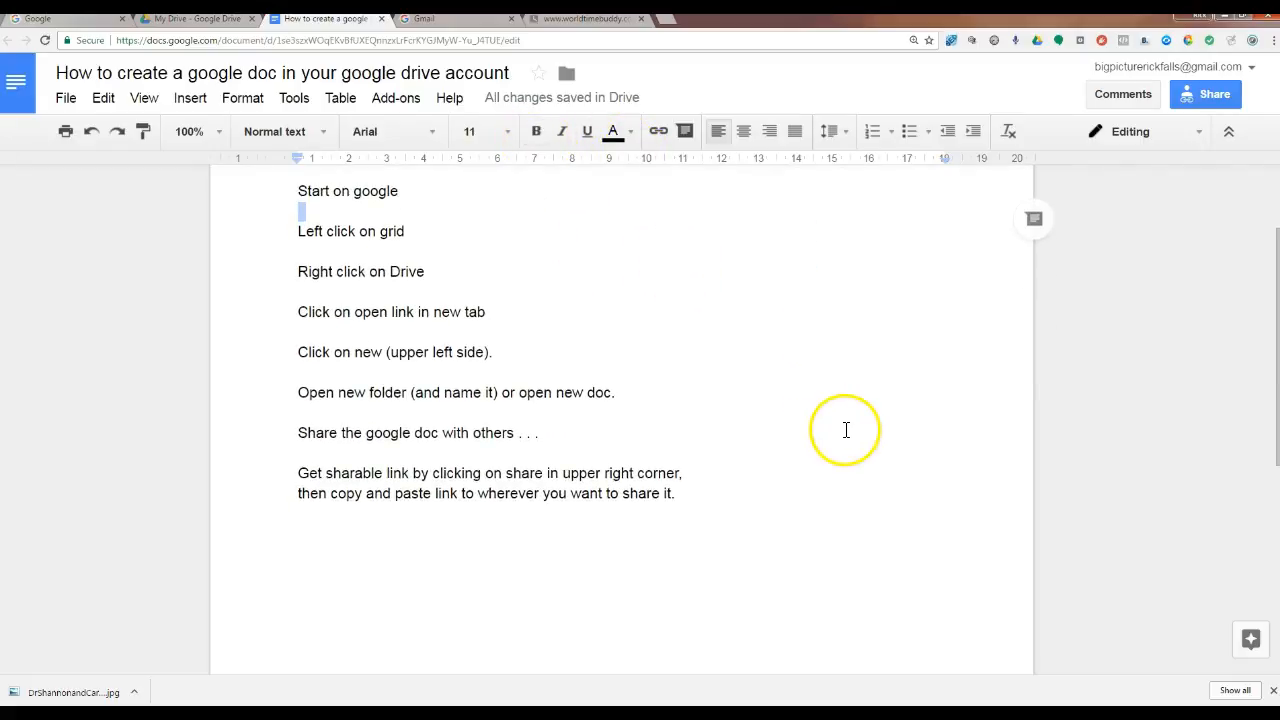
scroll(846, 429, "up", 3)
left_click(706, 620)
scroll(814, 565, "down", 3)
scroll(820, 445, "up", 1)
scroll(820, 445, "up", 2)
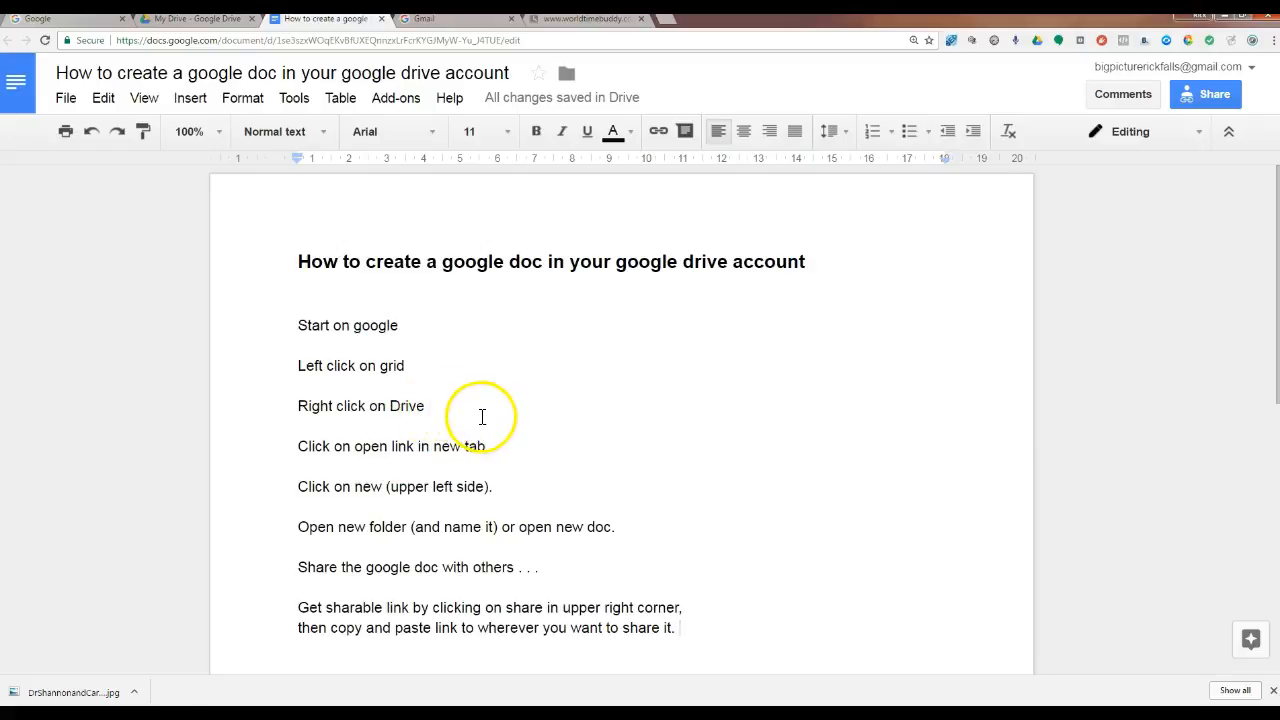
Step: Add "What ?" after "Right click on Drive" and color the added text blue
left_click(451, 407)
type("What ?")
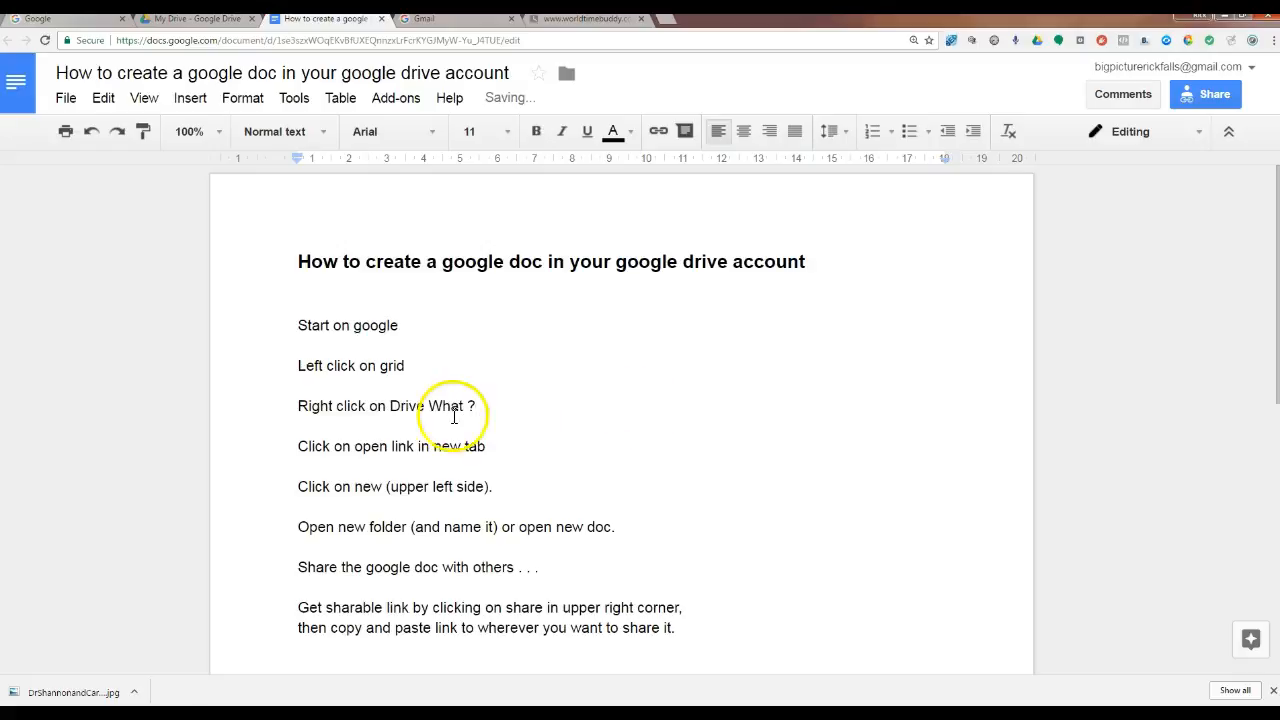
left_click_drag(429, 403, 487, 405)
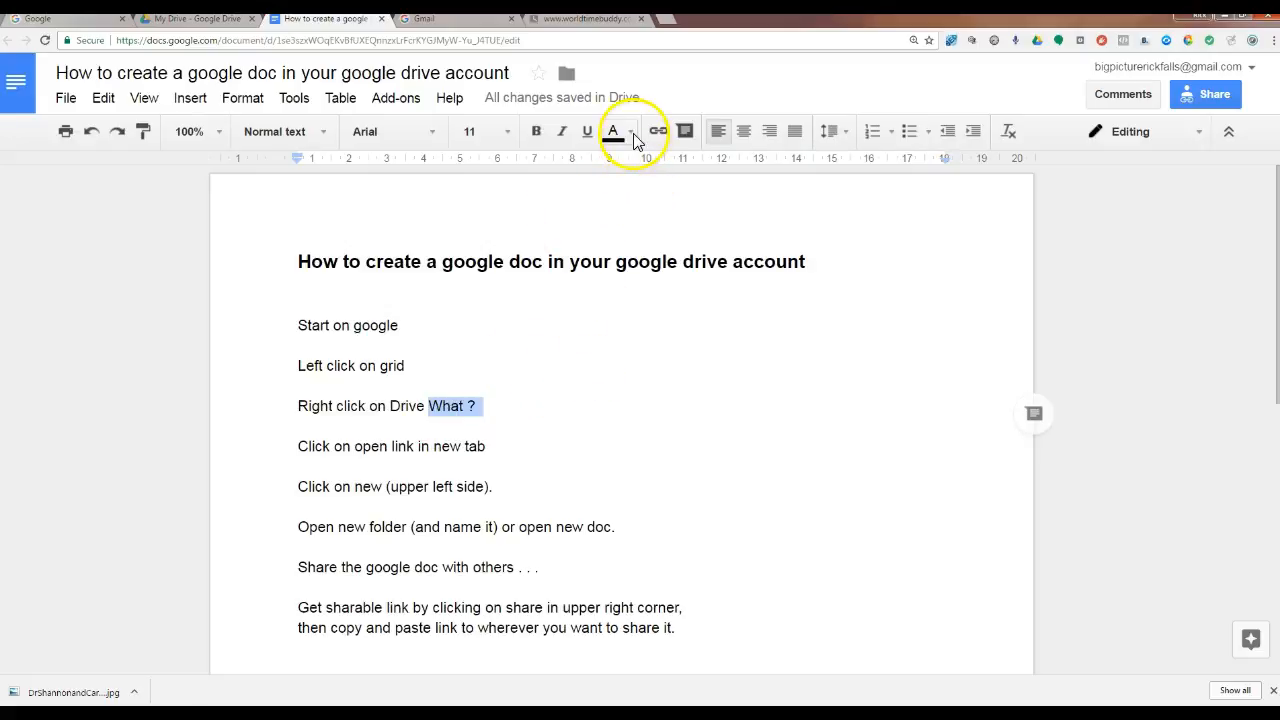
left_click(630, 132)
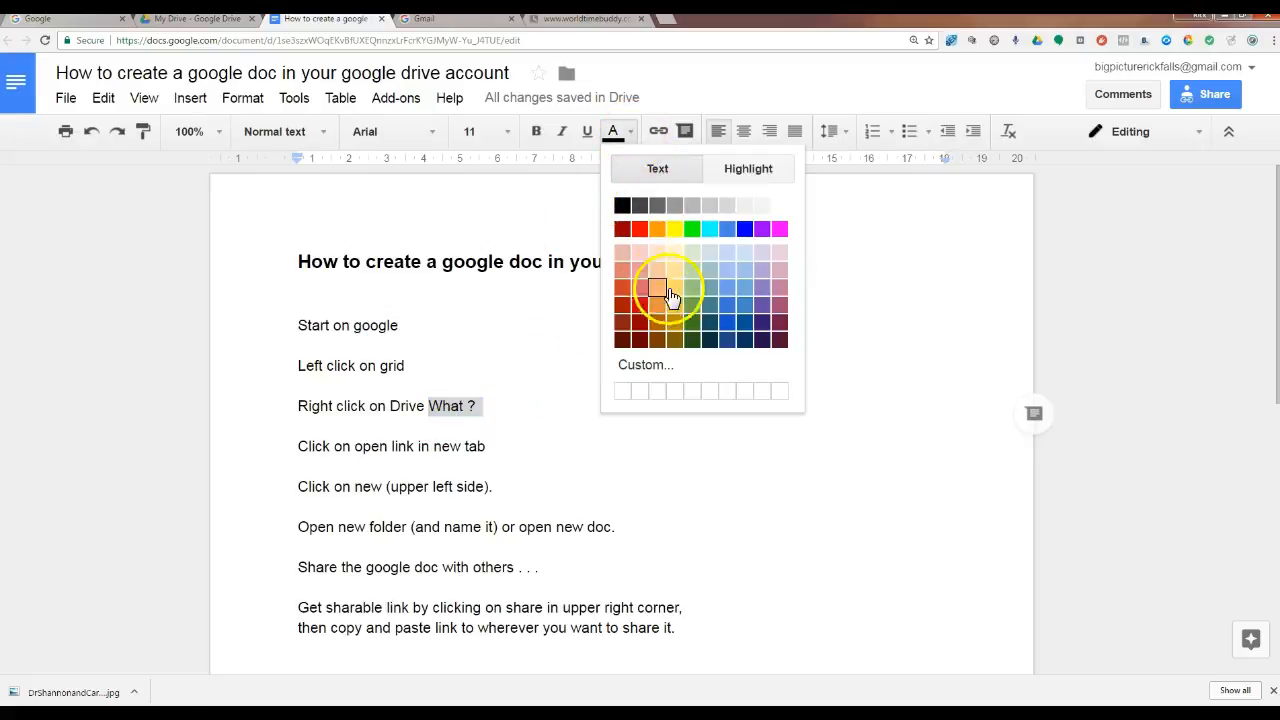
left_click(733, 312)
left_click(600, 463)
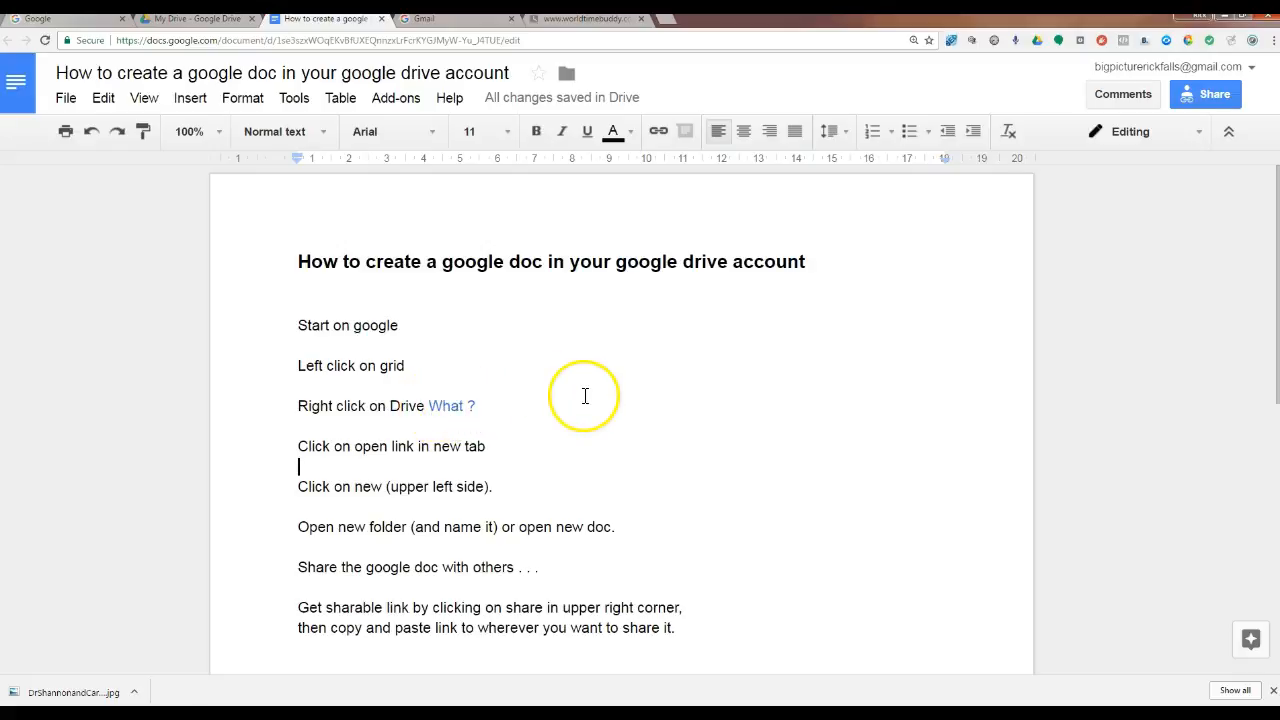
Step: Undo the blue "What ?" addition on the "Right click on Drive" line
key("ctrl+z")
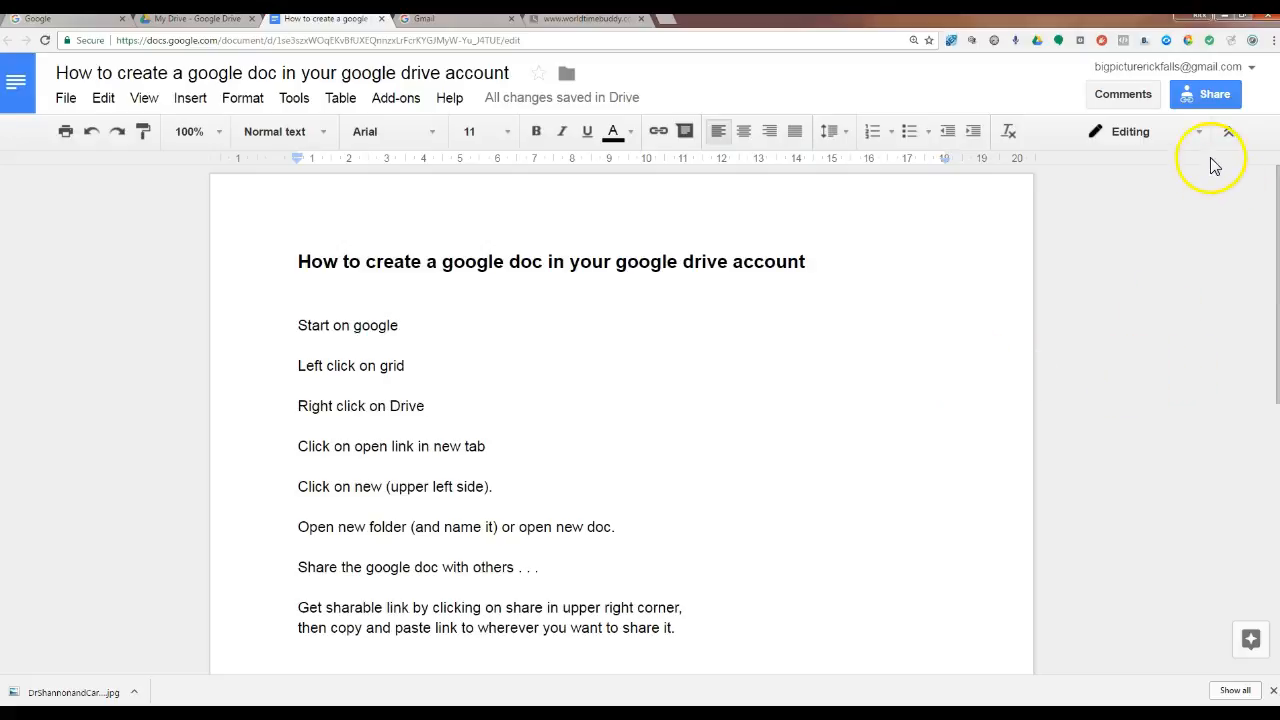
scroll(917, 484, "down", 1)
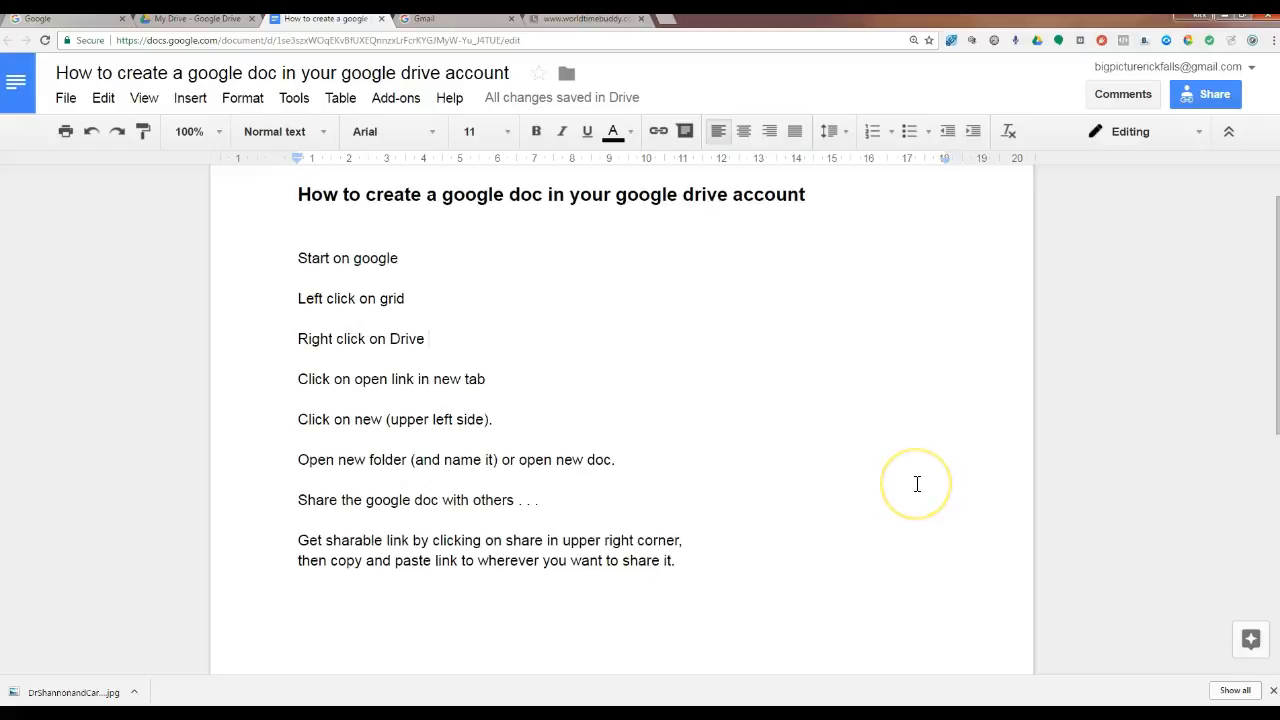
scroll(917, 484, "up", 1)
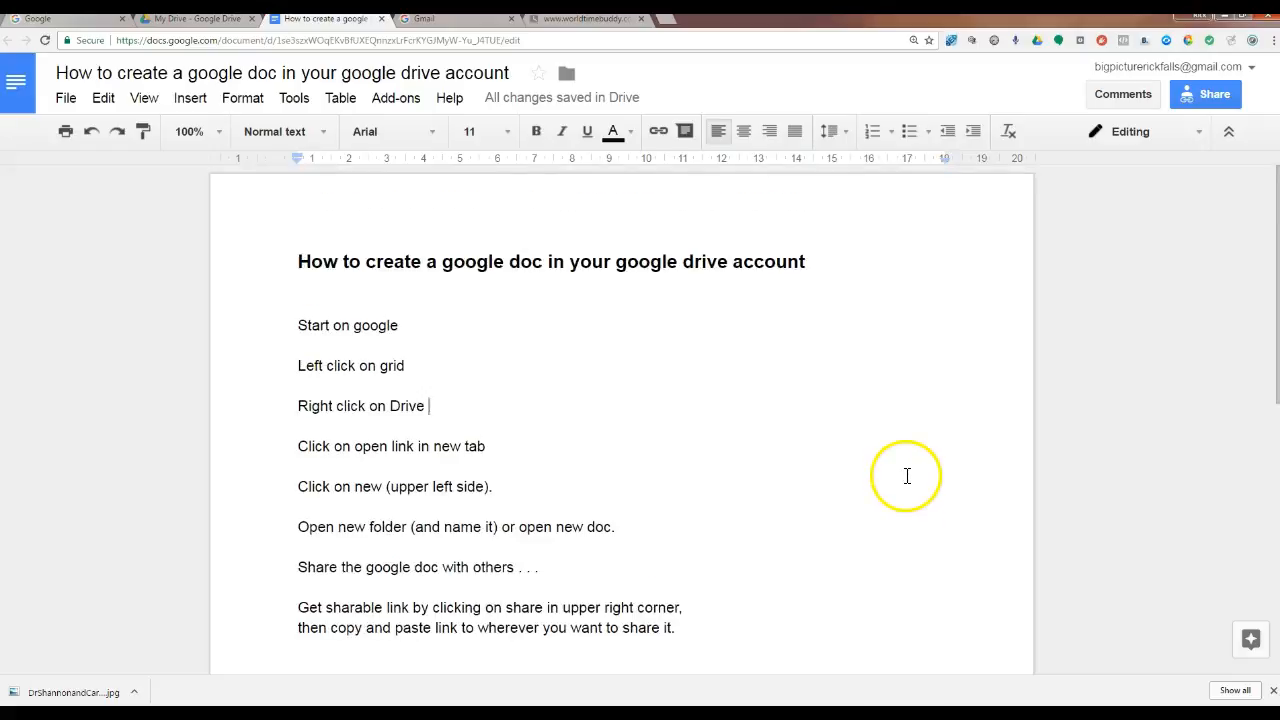